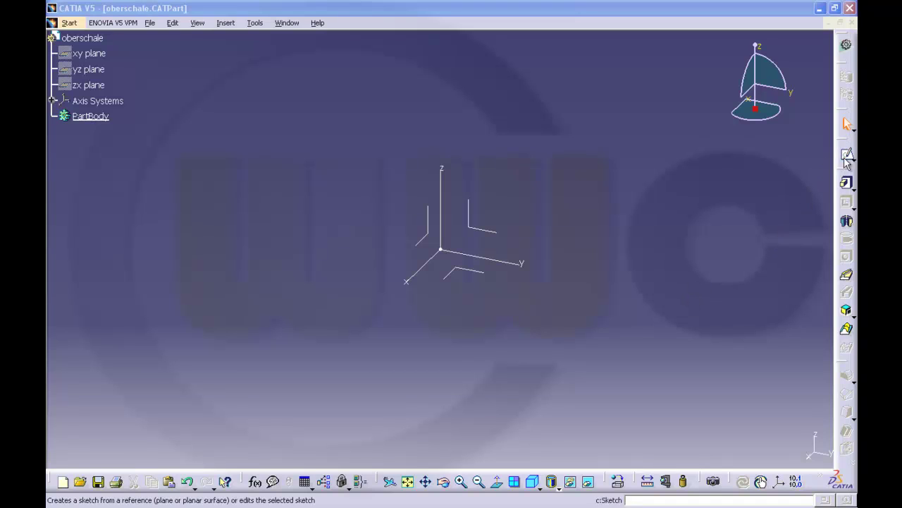
- Start a sketch on the yz plane and hide its absolute axis elements
left_click(500, 236)
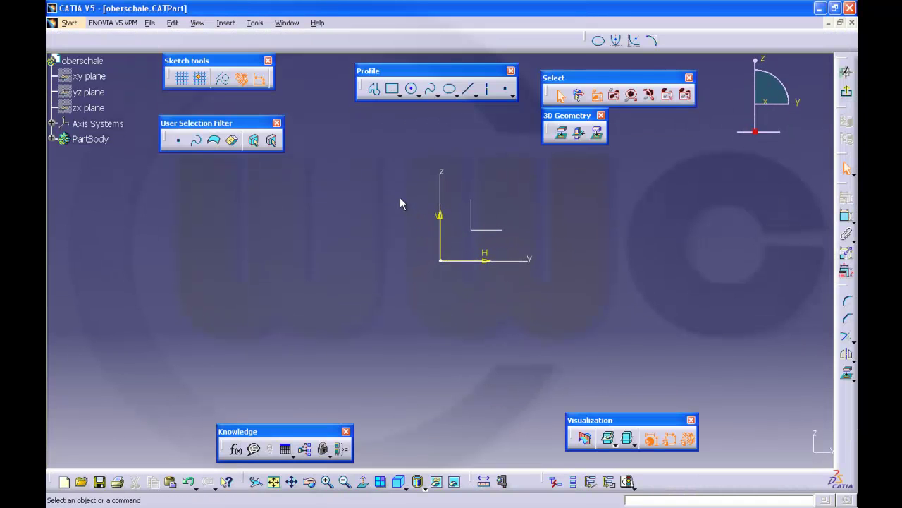
left_click_drag(400, 201, 516, 287)
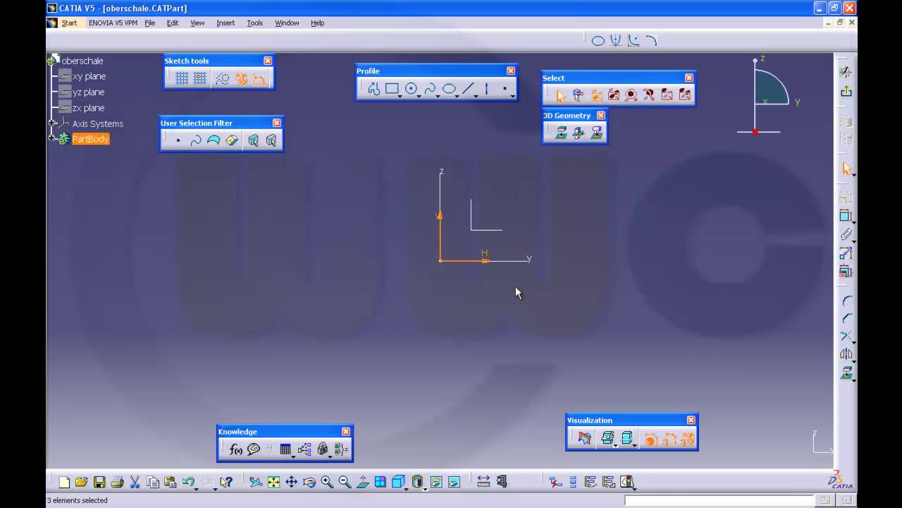
left_click(437, 480)
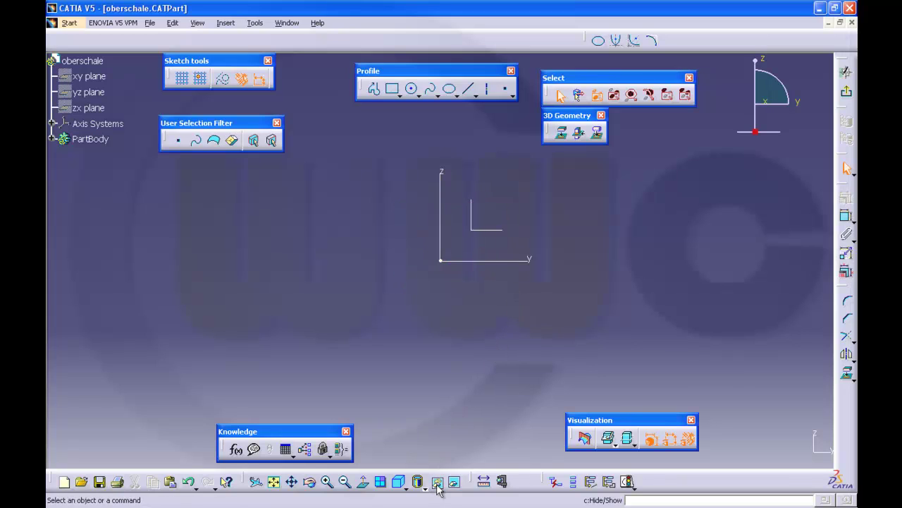
- Sketch a rectangle about 73 mm wide and 58 mm high, just above the origin and spanning the z axis
left_click(392, 88)
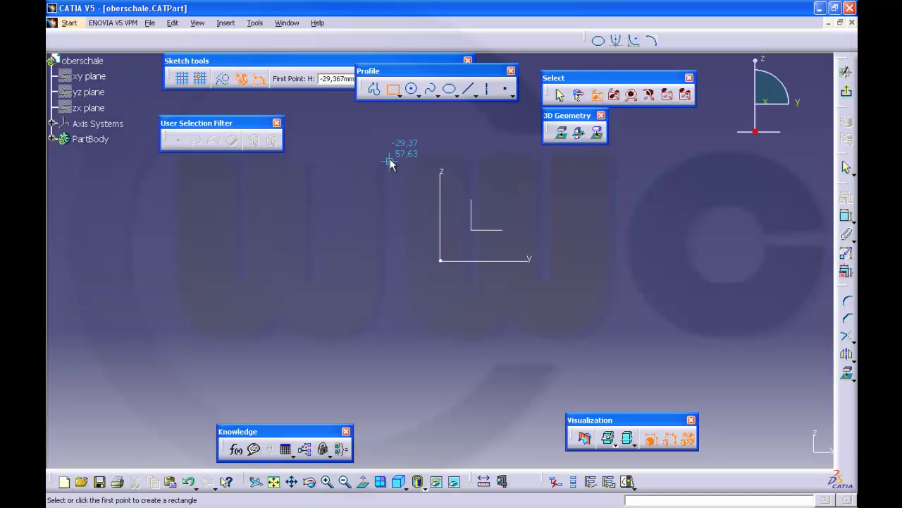
left_click(378, 147)
left_click(504, 246)
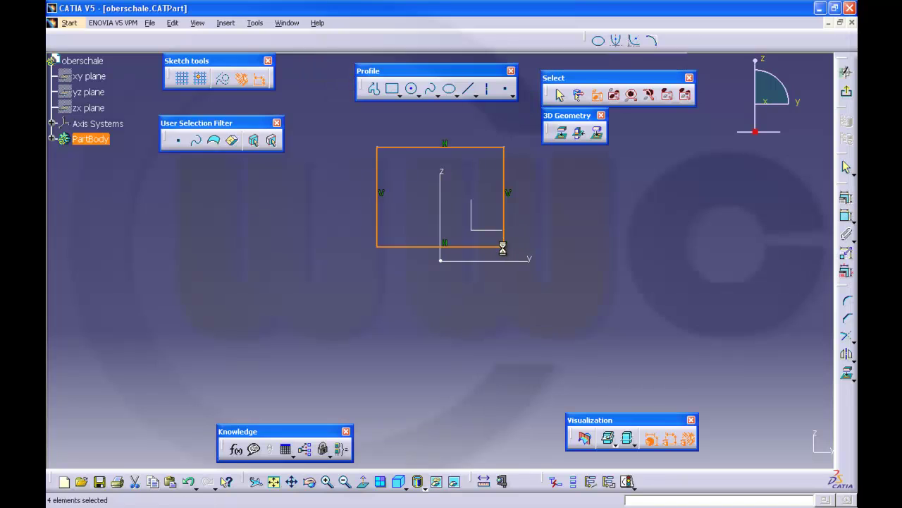
- Delete the four automatic parallelism constraints of the rectangle sketch
left_click(52, 139)
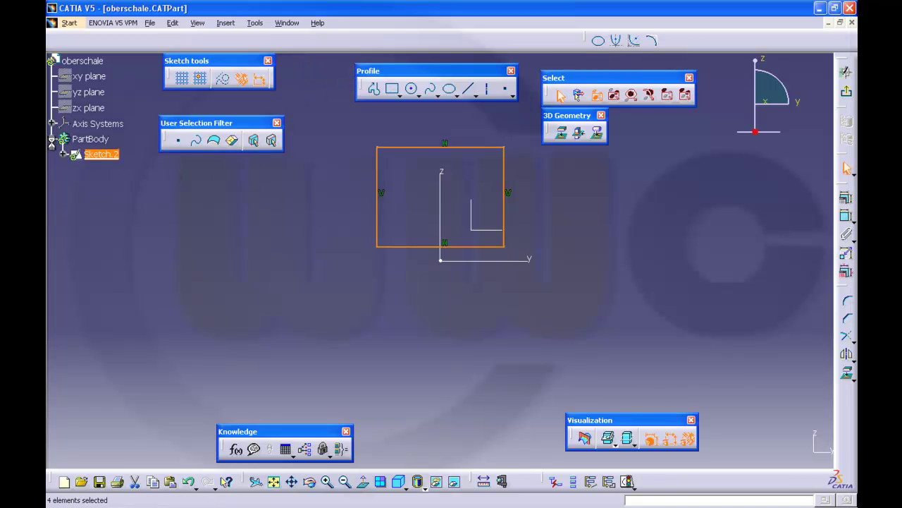
left_click(63, 155)
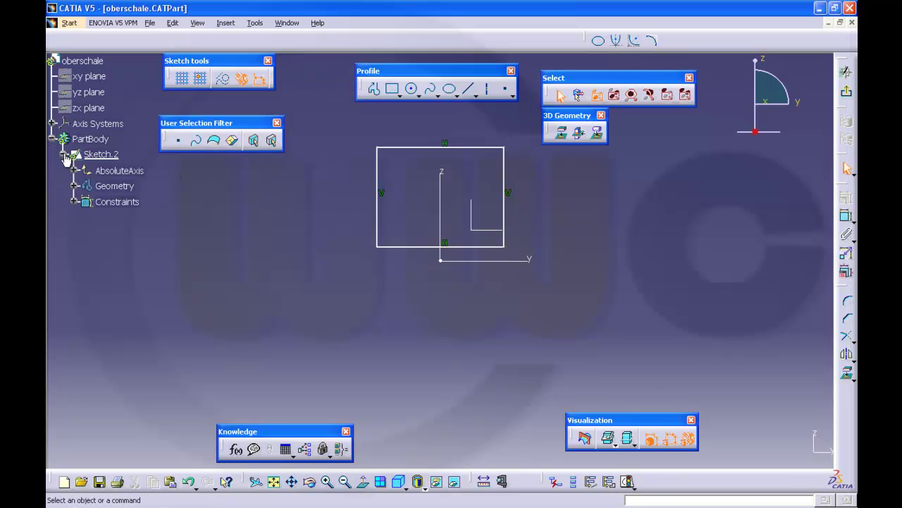
left_click(74, 202)
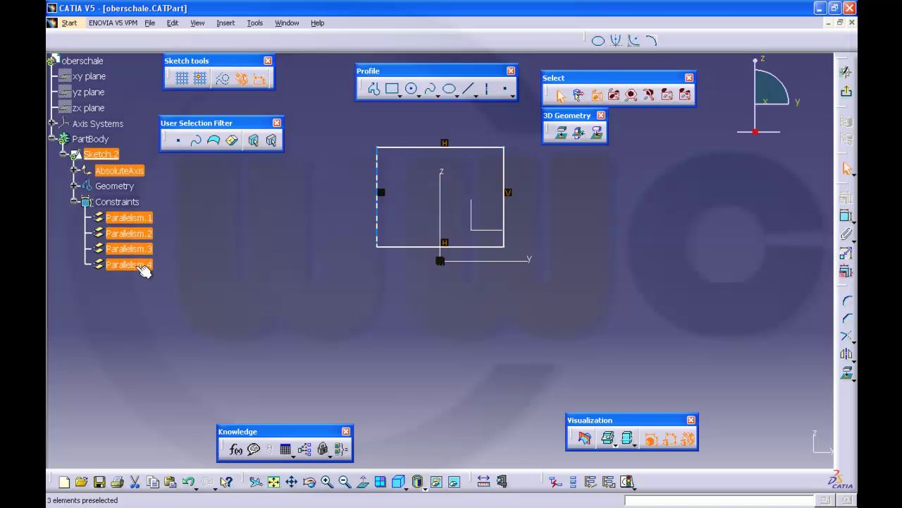
key("Delete")
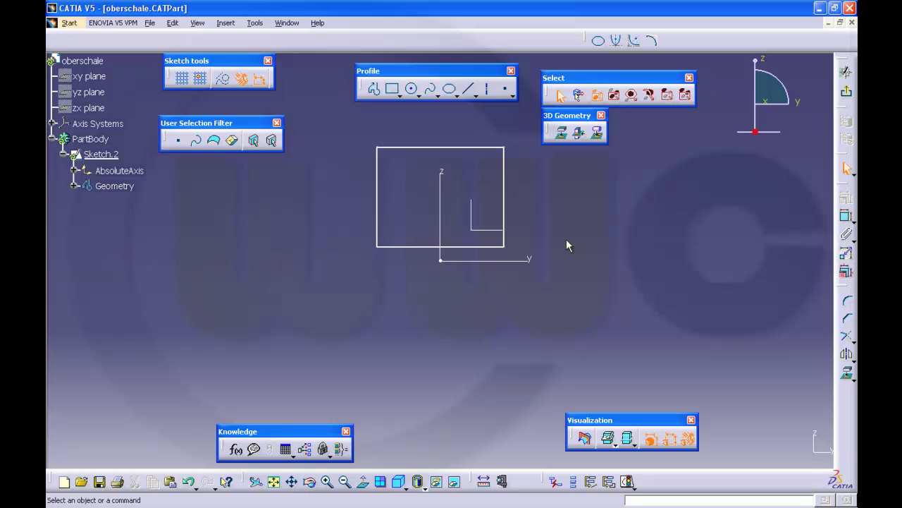
- Constrain the rectangle's two vertical sides to be symmetric about the z axis
left_click(848, 223)
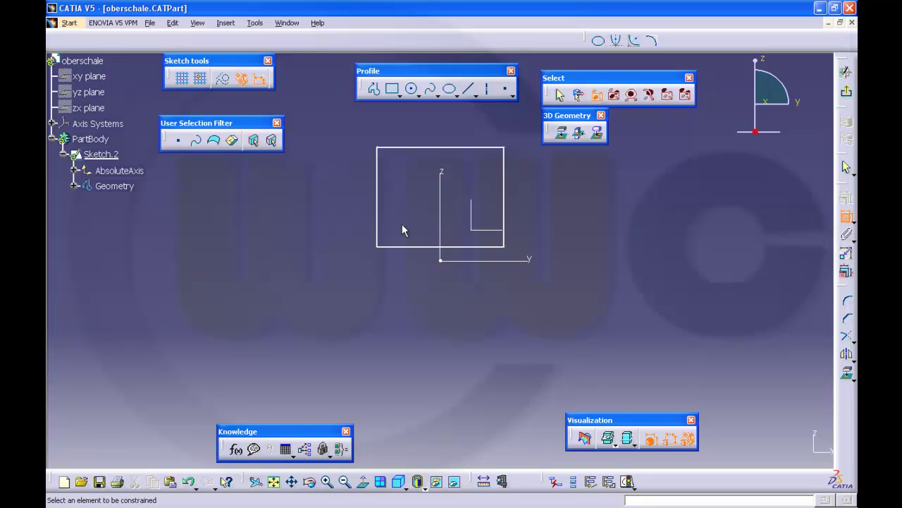
left_click(378, 227)
left_click(504, 199)
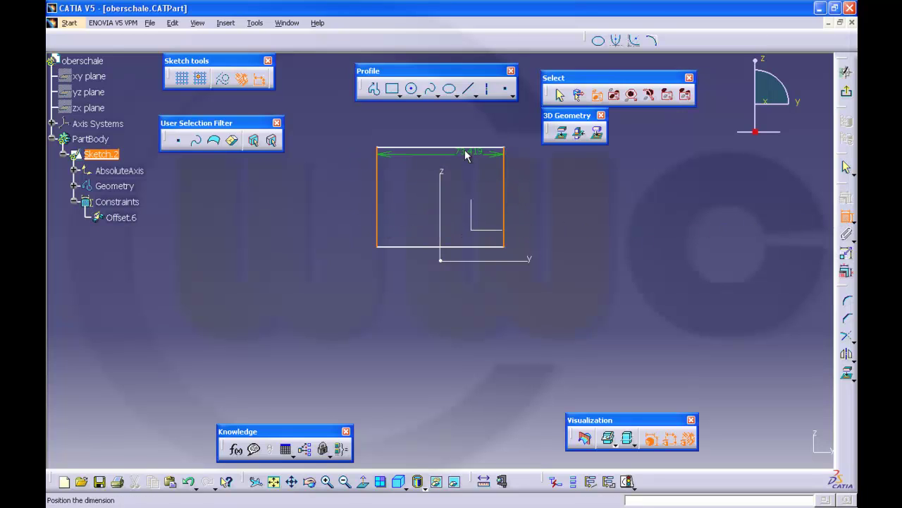
right_click(451, 128)
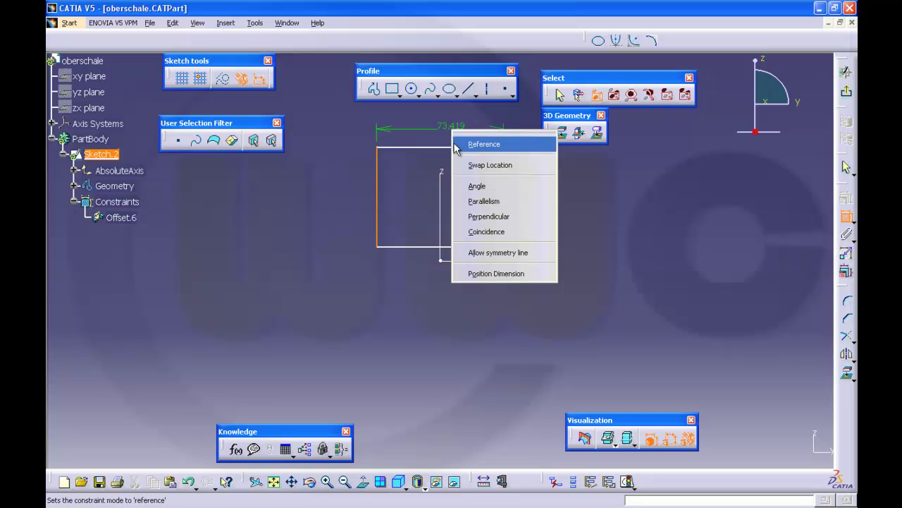
left_click(492, 252)
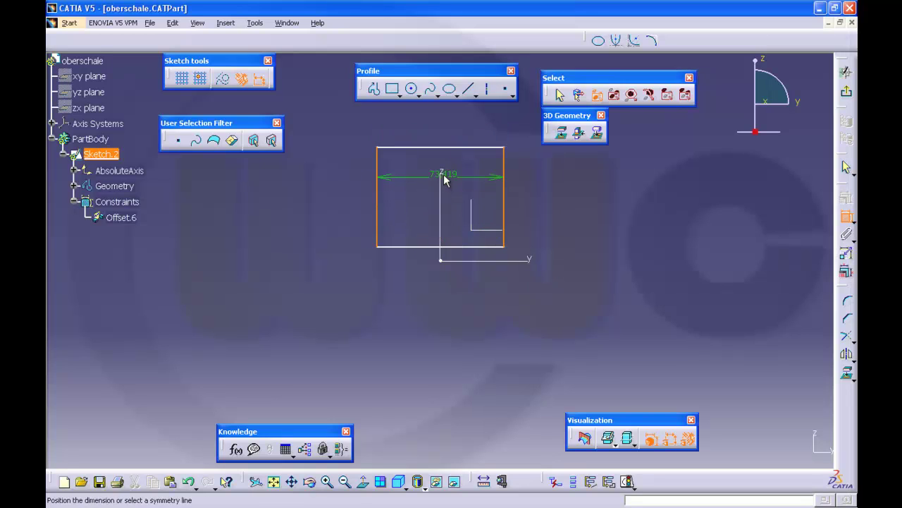
left_click(444, 173)
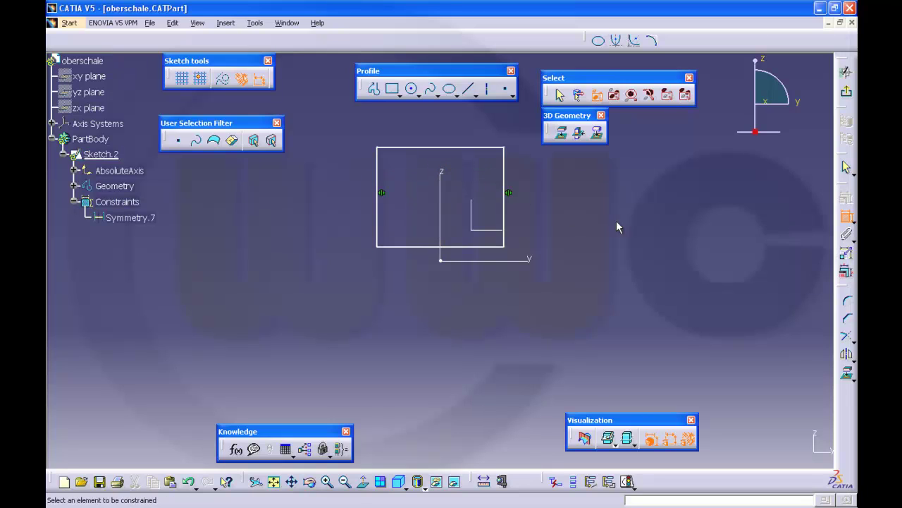
- Make the rectangle's lower edge coincident with the y axis
left_click(490, 247)
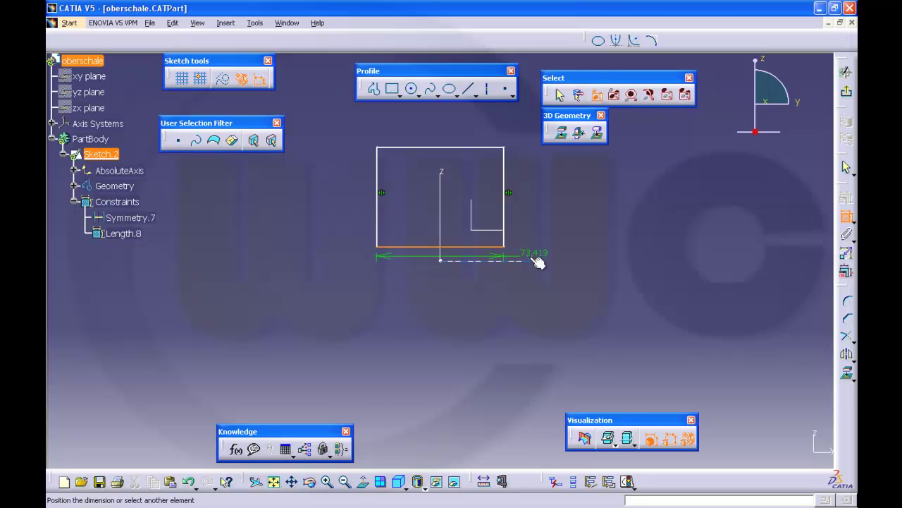
left_click(532, 260)
right_click(589, 238)
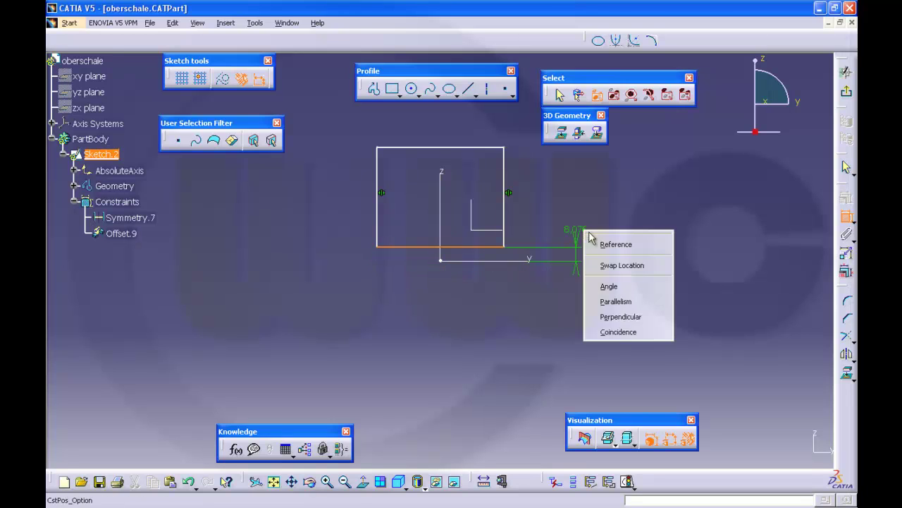
left_click(608, 332)
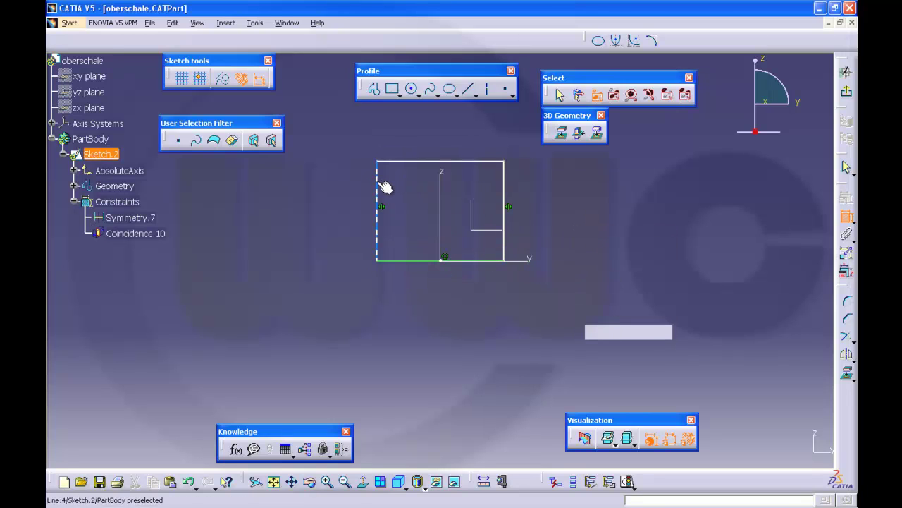
- Dimension the distance between the rectangle's vertical sides and set it to 60 mm
left_click(380, 185)
left_click(508, 184)
left_click(453, 326)
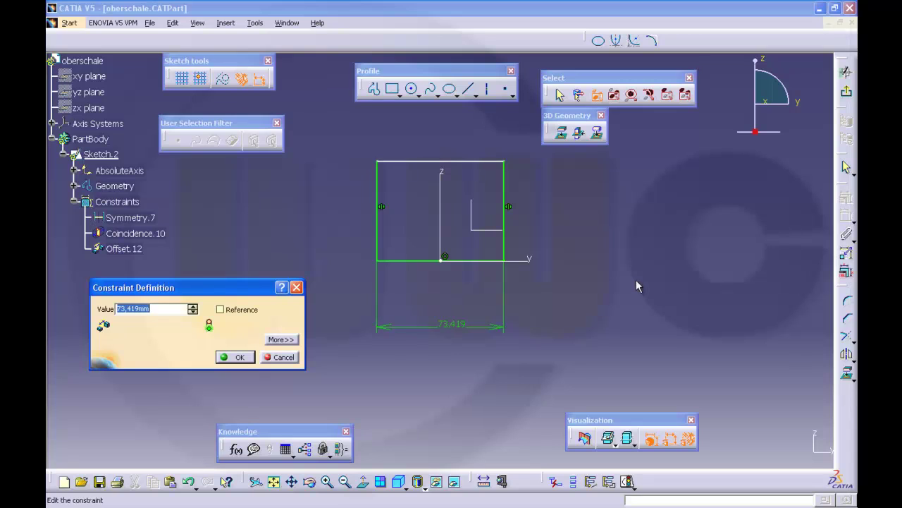
type("60")
key("Return")
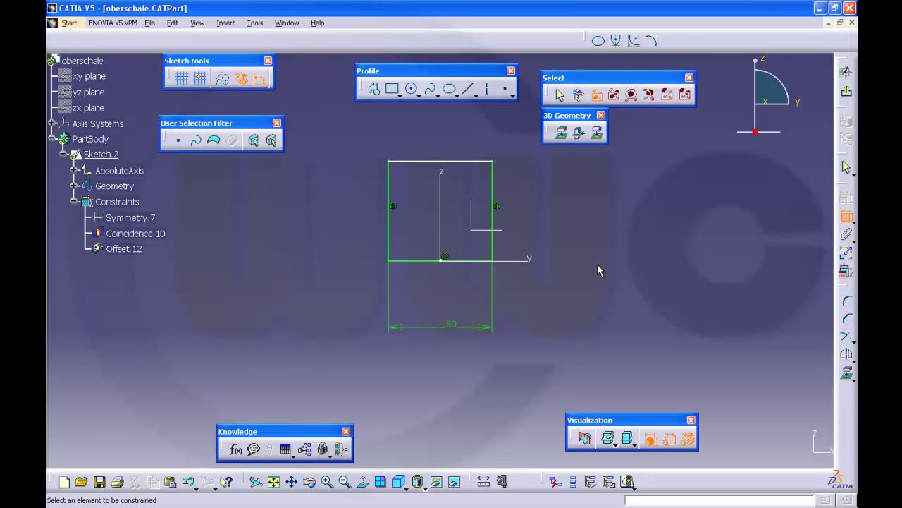
- Dimension the rectangle's height between its lower and upper edges, set it to 70 mm, and exit the sketch
left_click(427, 260)
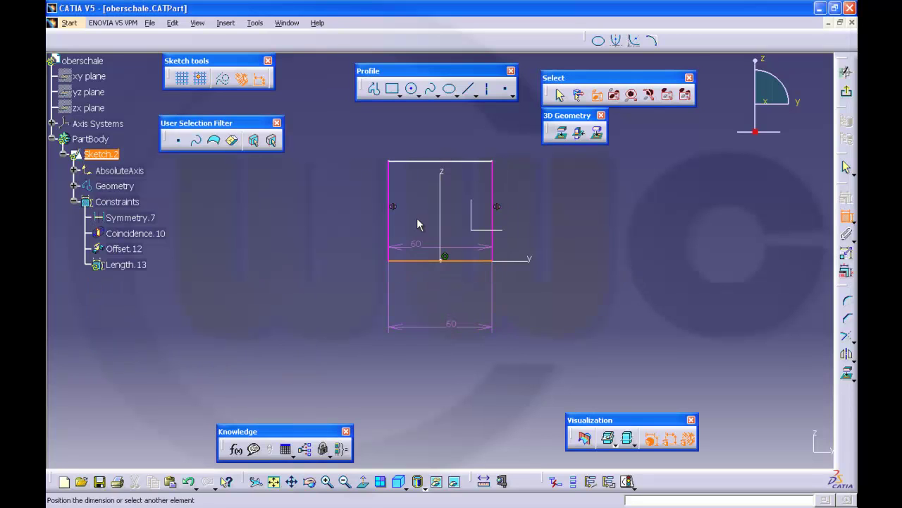
left_click(422, 163)
left_click(312, 213)
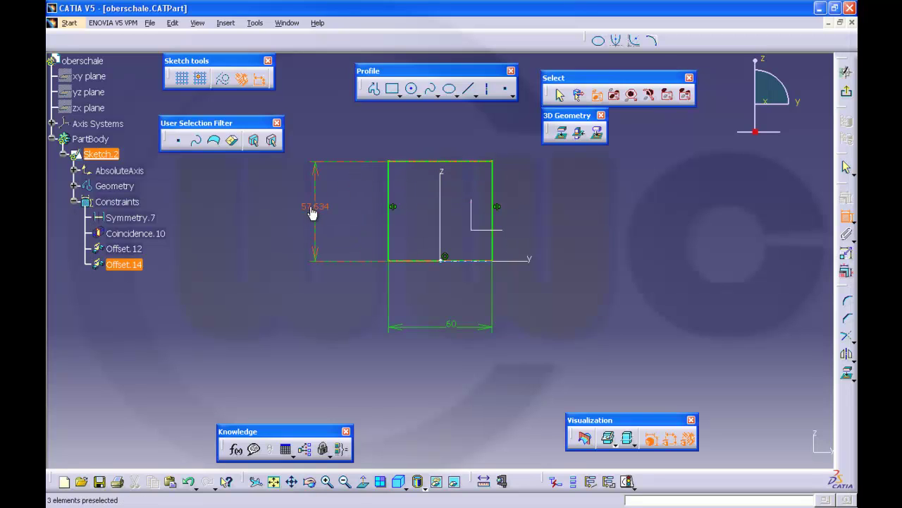
double_click(310, 211)
type("70mm")
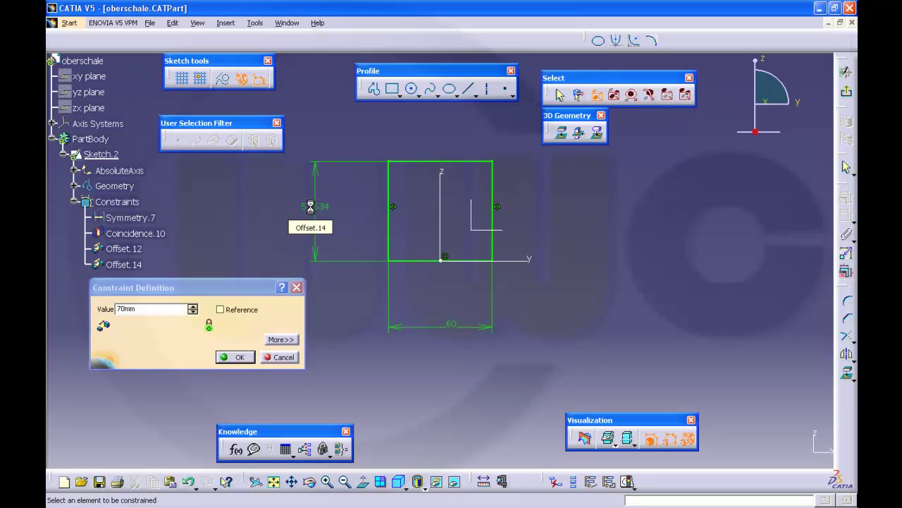
key("Return")
left_click(846, 92)
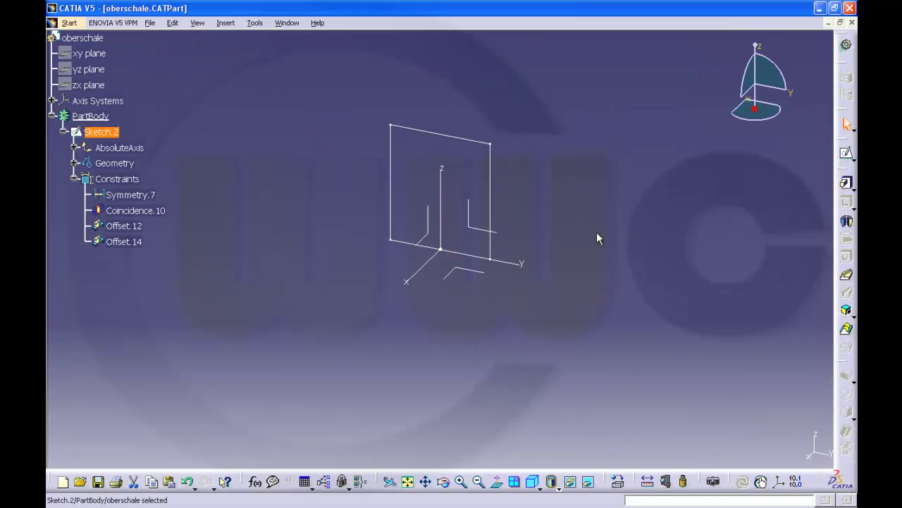
- Copy the finished rectangle sketch and paste the copy into PartBody
left_click(76, 179)
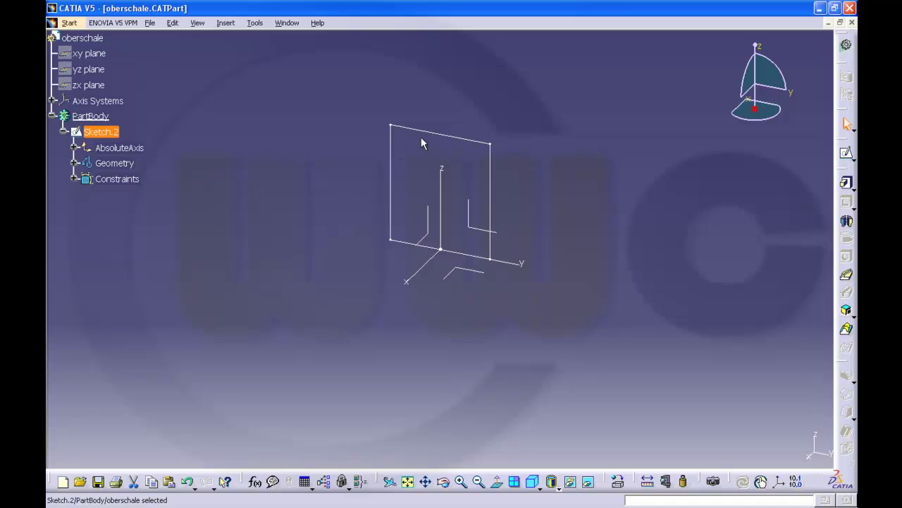
right_click(105, 132)
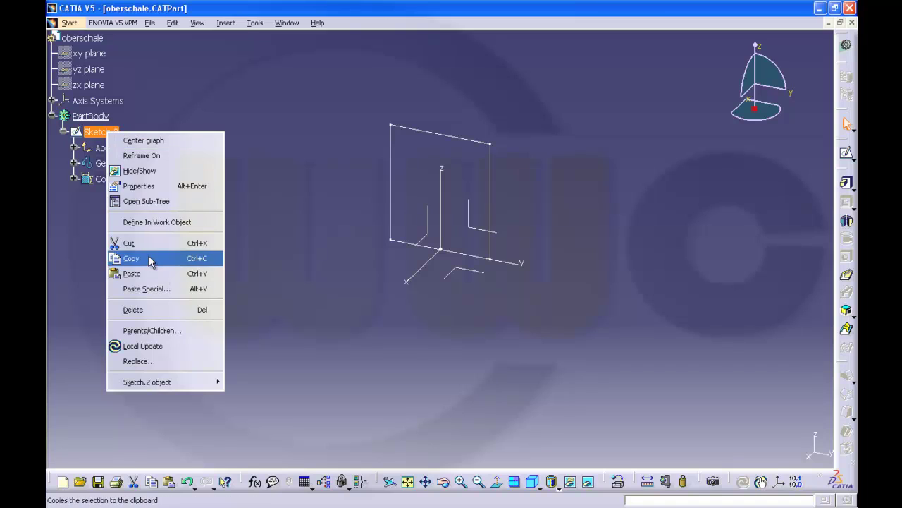
left_click(128, 258)
right_click(103, 118)
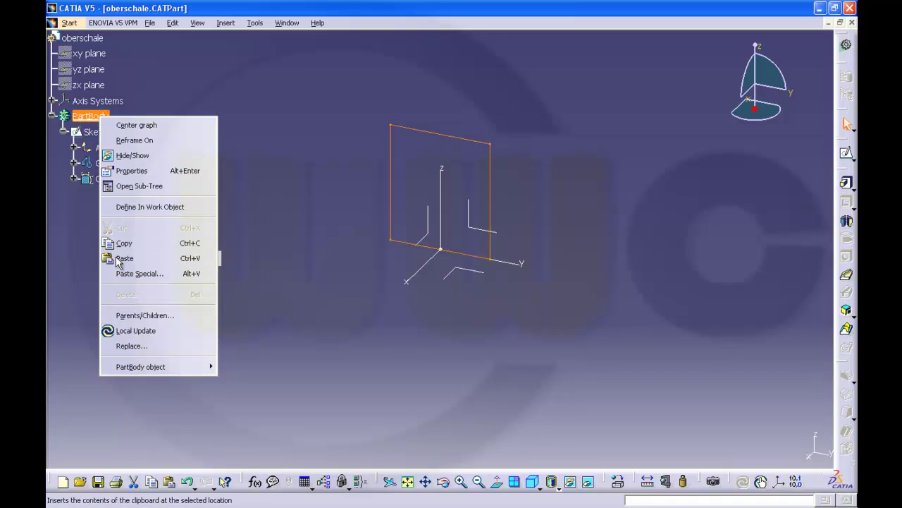
left_click(117, 260)
- Edit the pasted sketch to set the rectangle's width to 26 mm and height to 52 mm, then exit the sketch
double_click(111, 196)
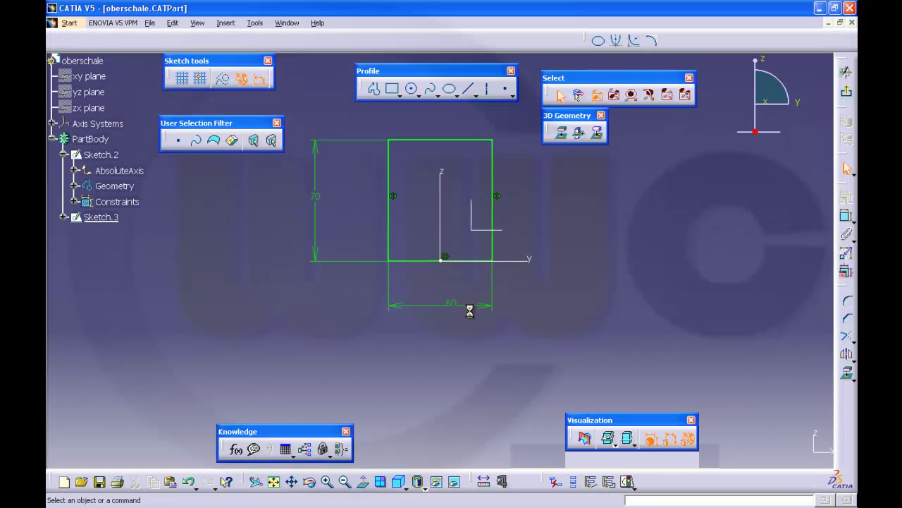
double_click(453, 304)
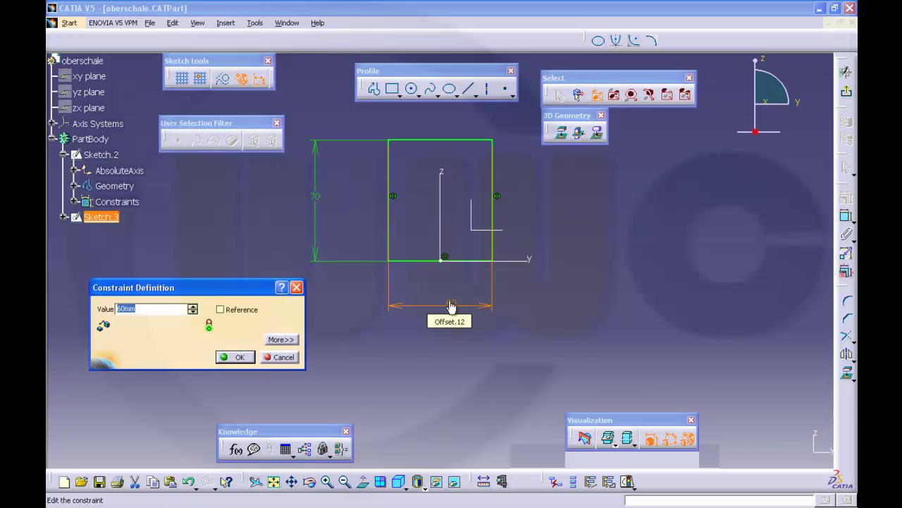
type("26")
key("Return")
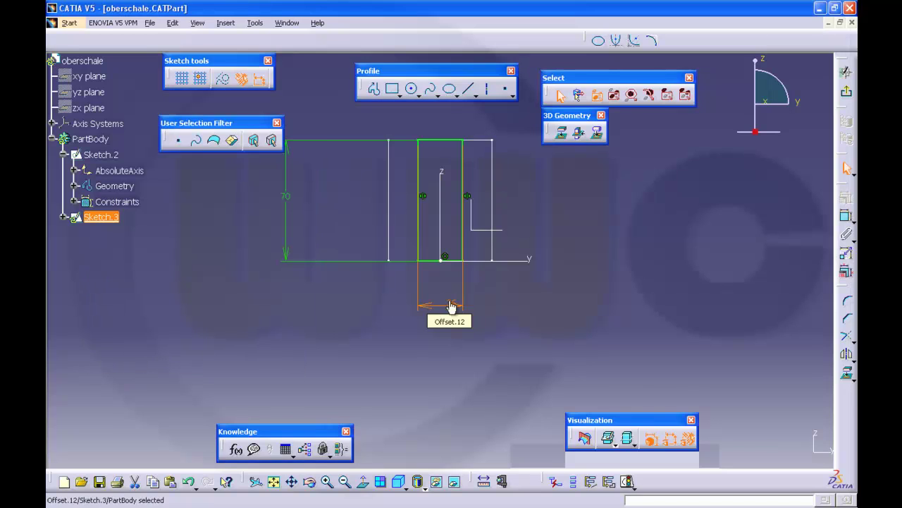
double_click(287, 203)
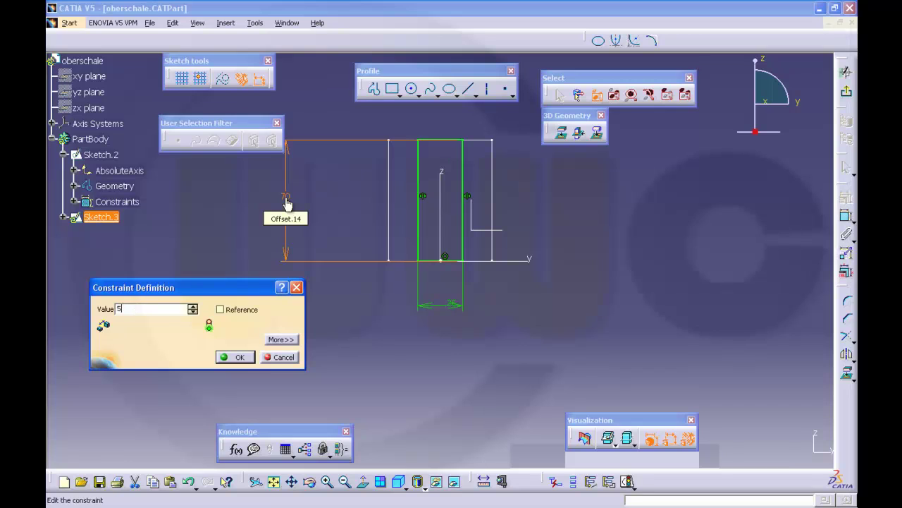
key("Return")
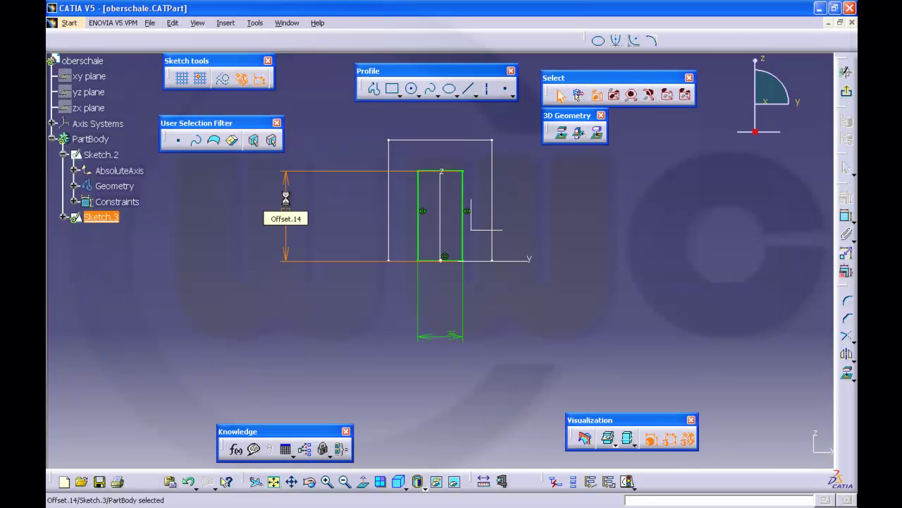
left_click(846, 72)
left_click(340, 216)
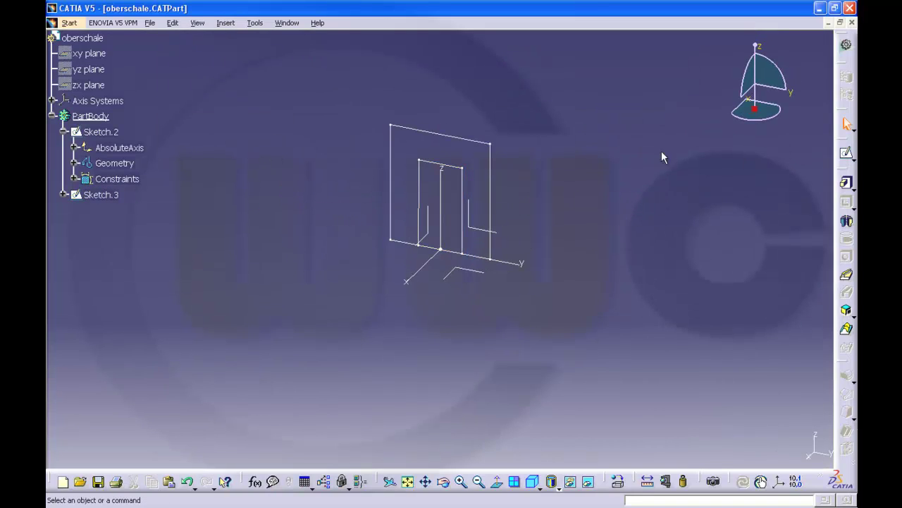
- Pad the smaller rectangle sketch to a length of 33 mm
left_click(847, 184)
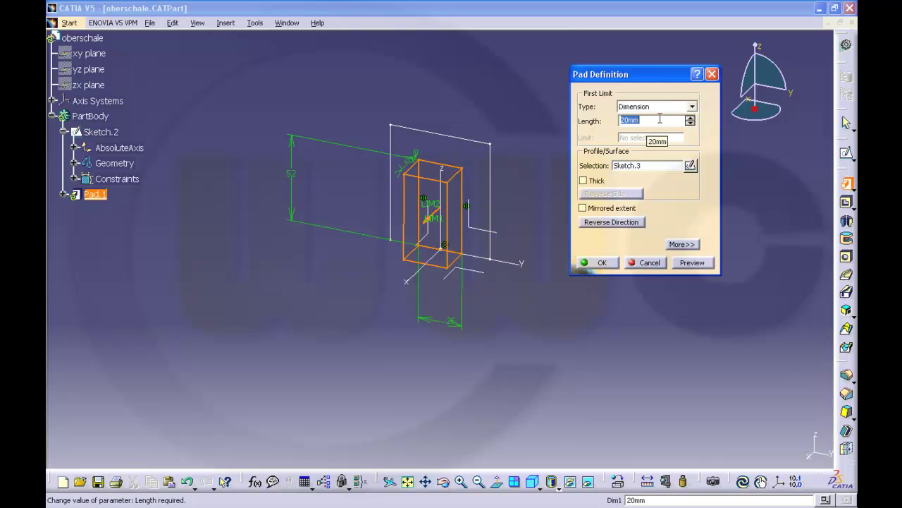
type("33")
left_click(602, 262)
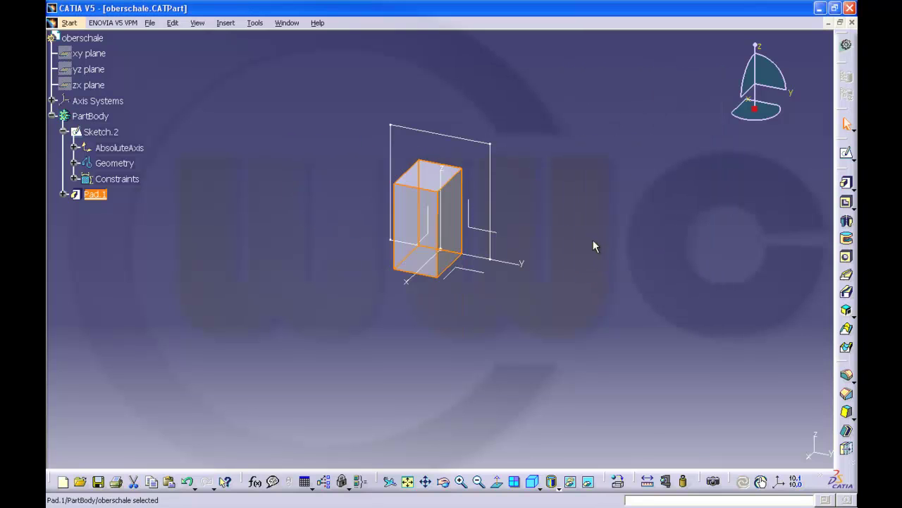
left_click(254, 229)
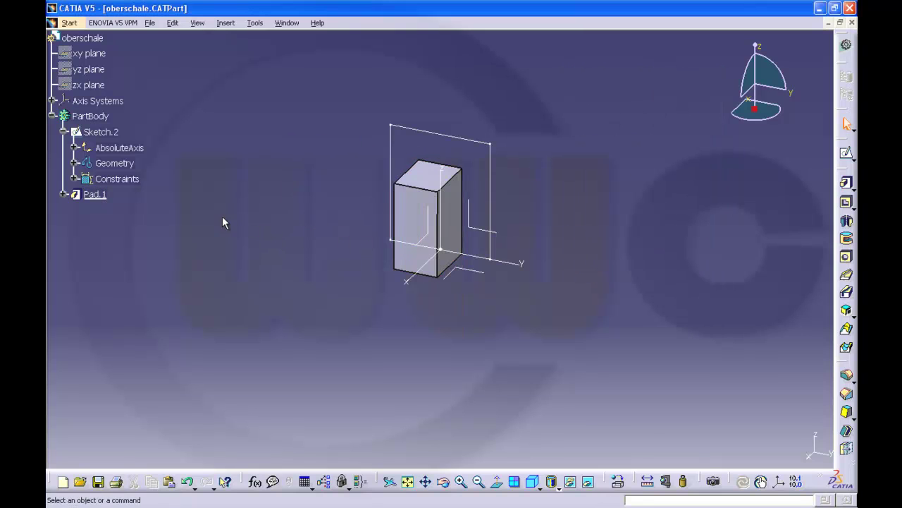
- Pad the larger rectangle sketch to a length of 18 mm
double_click(112, 133)
left_click(845, 183)
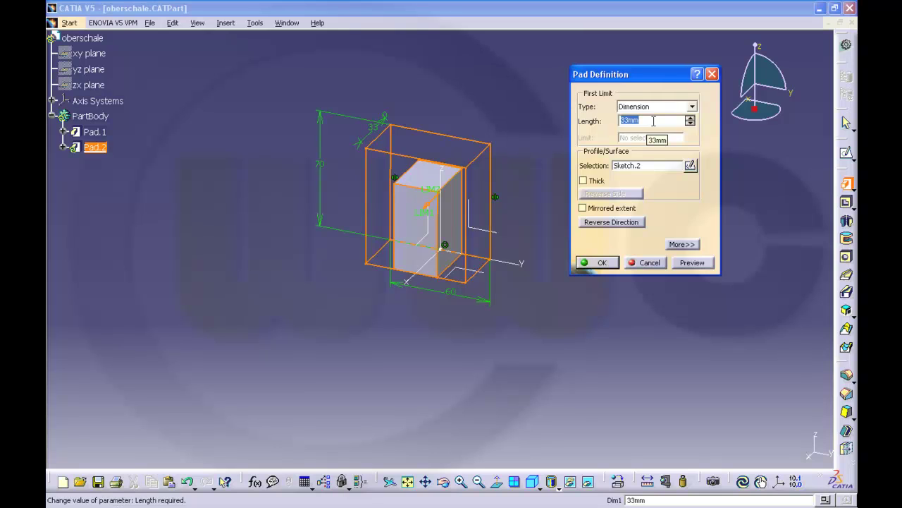
type("18")
key("Return")
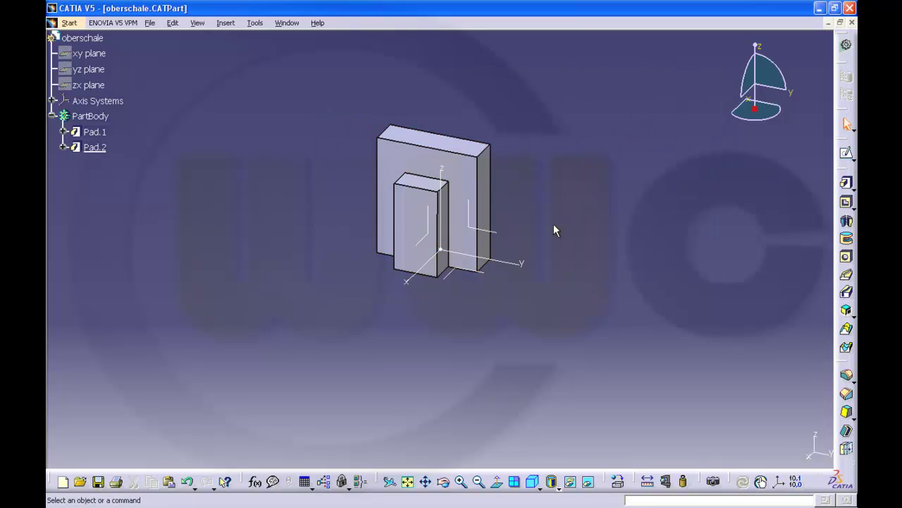
- Start a 3 deg draft and choose the smaller block's two opposite vertical side faces as the faces to draft
middle_click_drag(547, 242, 517, 268)
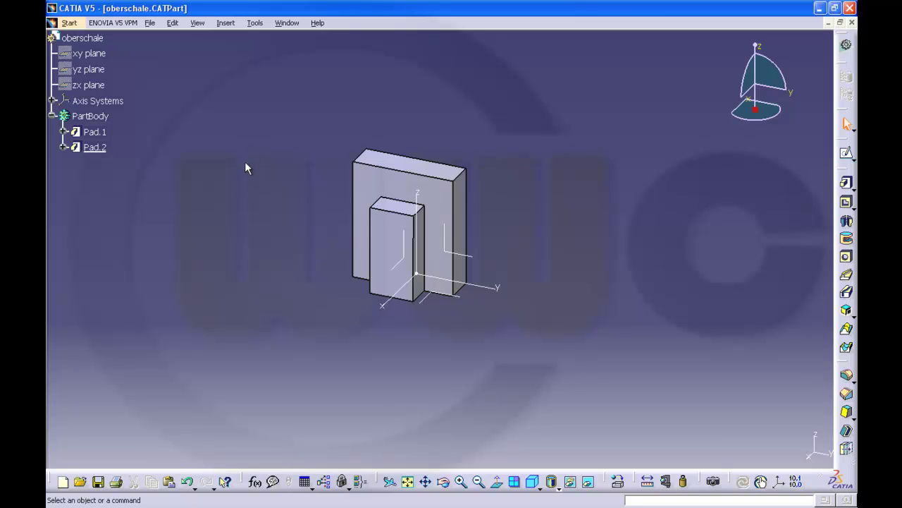
middle_click_drag(510, 294, 604, 233)
middle_click_drag(345, 212, 308, 205)
middle_click_drag(534, 179, 501, 146)
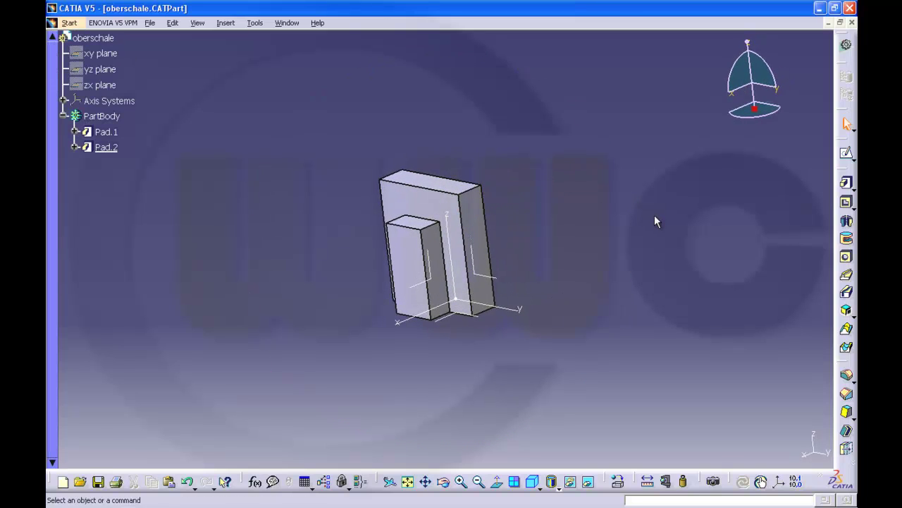
middle_click_drag(603, 206, 557, 247)
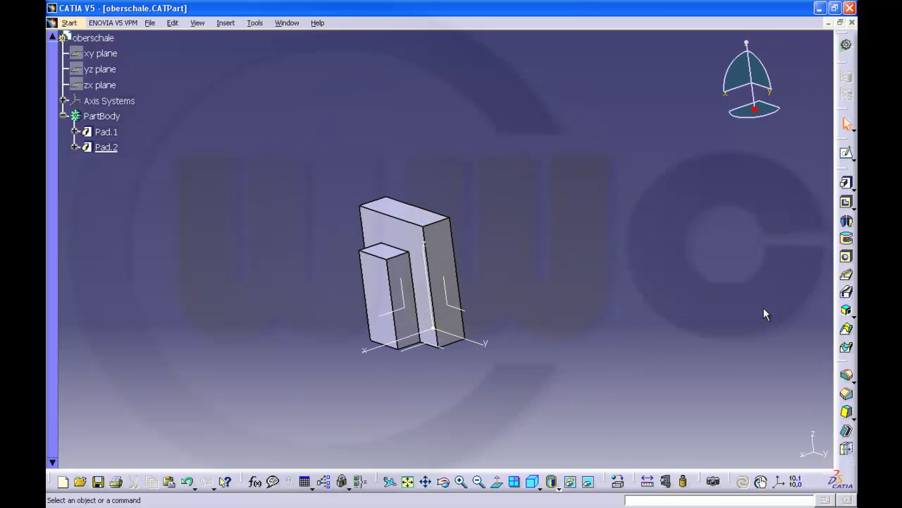
left_click(847, 415)
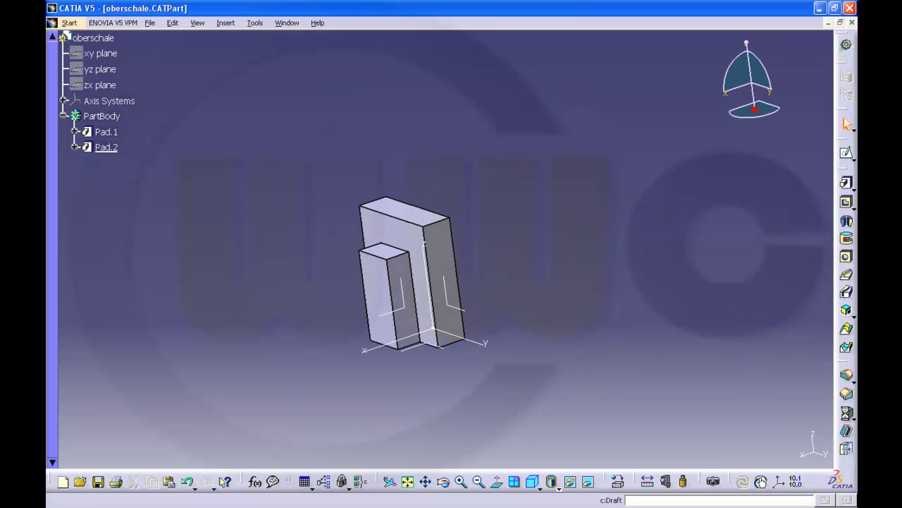
middle_click_drag(538, 282, 545, 119)
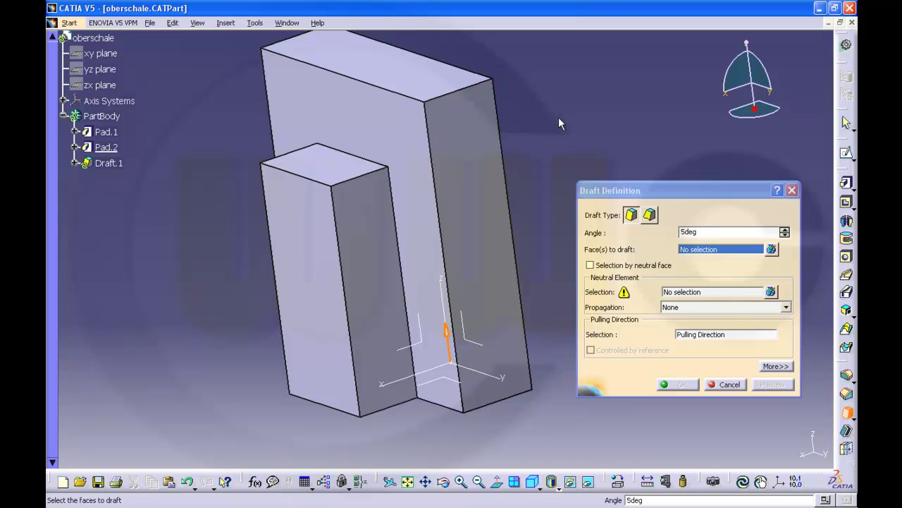
double_click(741, 234)
type("3")
left_click(700, 252)
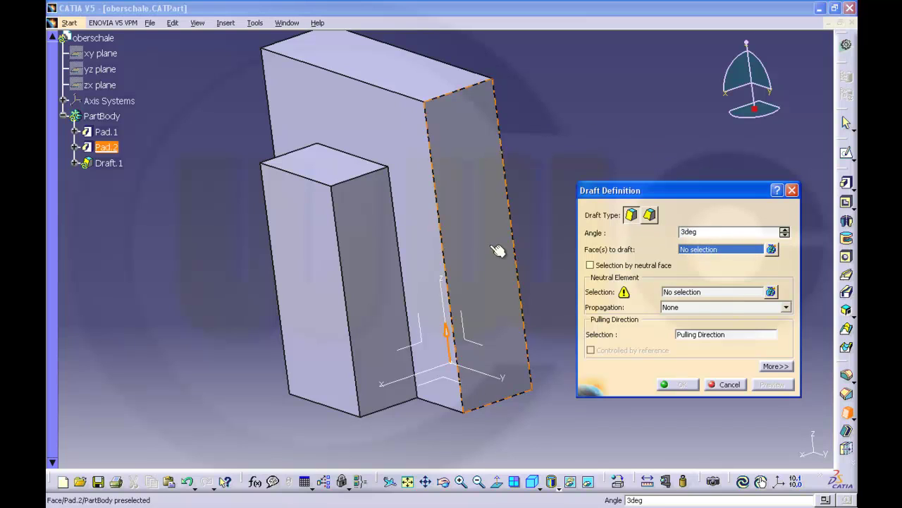
left_click(370, 248)
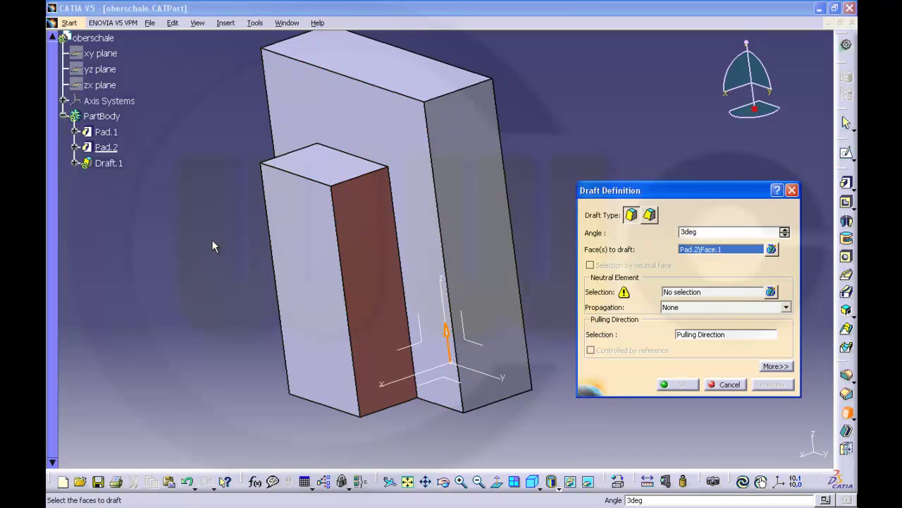
left_click(262, 242)
middle_click_drag(228, 236, 542, 263)
left_click(542, 263)
middle_click_drag(407, 208, 582, 191)
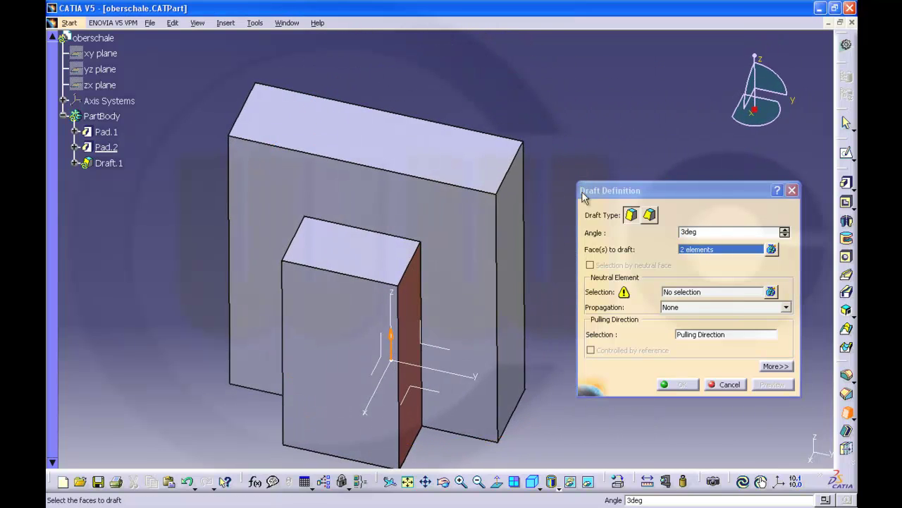
- Use the smaller block's top face as the neutral element and apply the draft
left_click(687, 292)
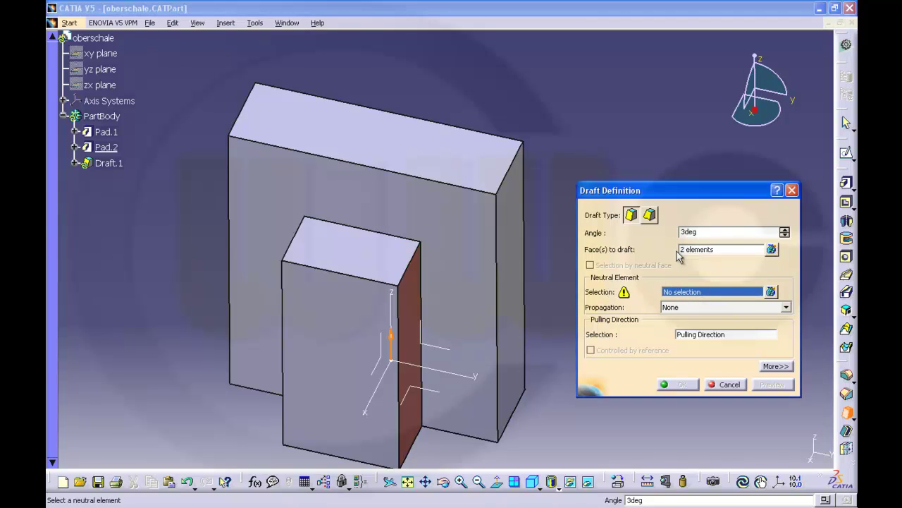
left_click(382, 262)
middle_click_drag(520, 339, 424, 263)
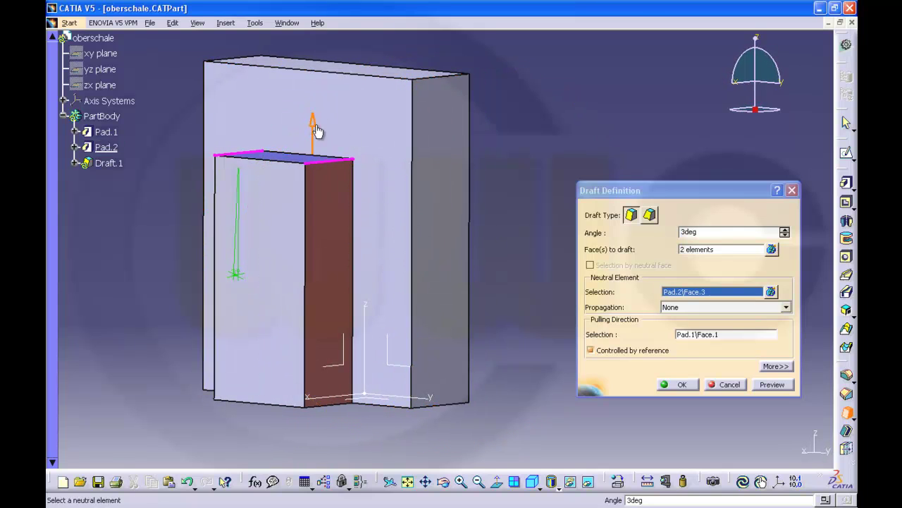
middle_click_drag(469, 195, 233, 224)
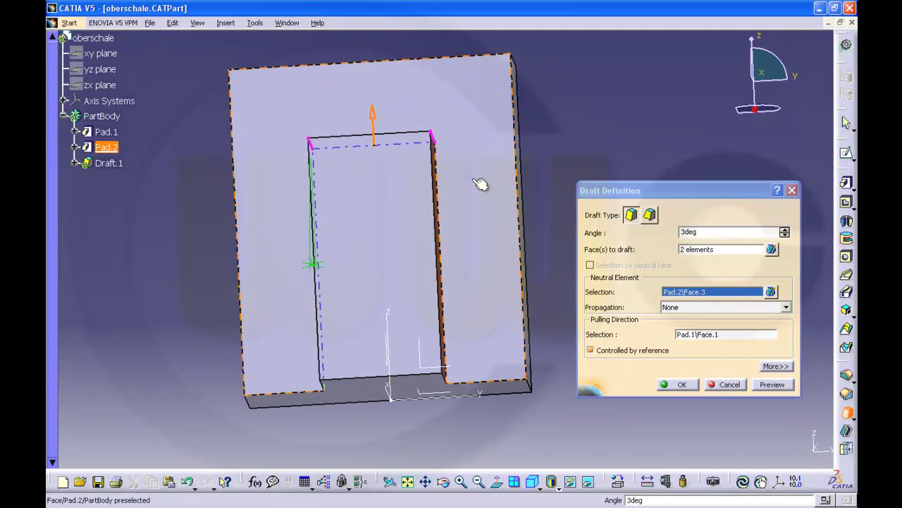
left_click(681, 384)
- Start another draft on the smaller block's top face, with the larger block's front face as the neutral element
middle_click_drag(593, 282, 497, 238)
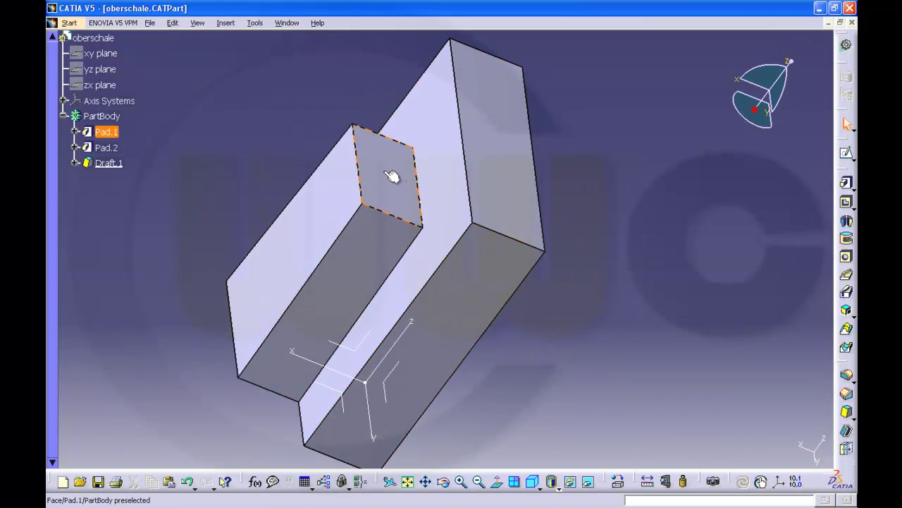
left_click(845, 410)
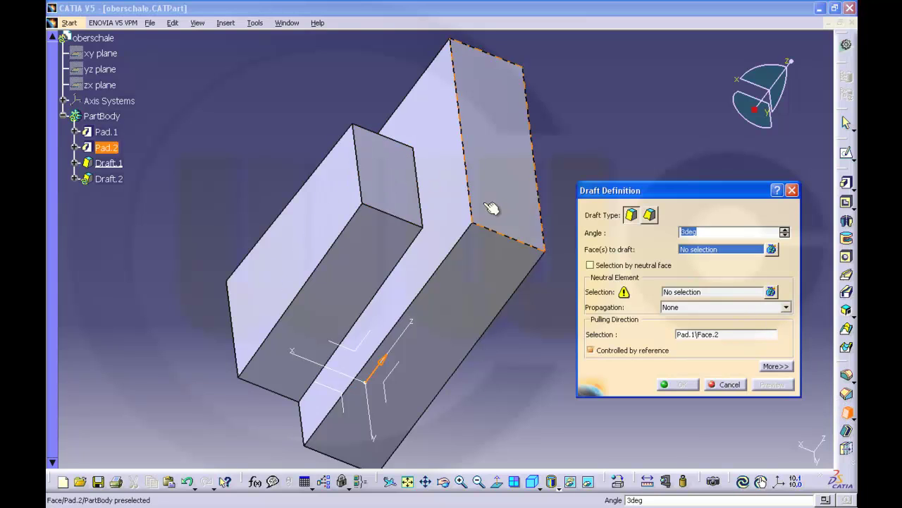
left_click(397, 179)
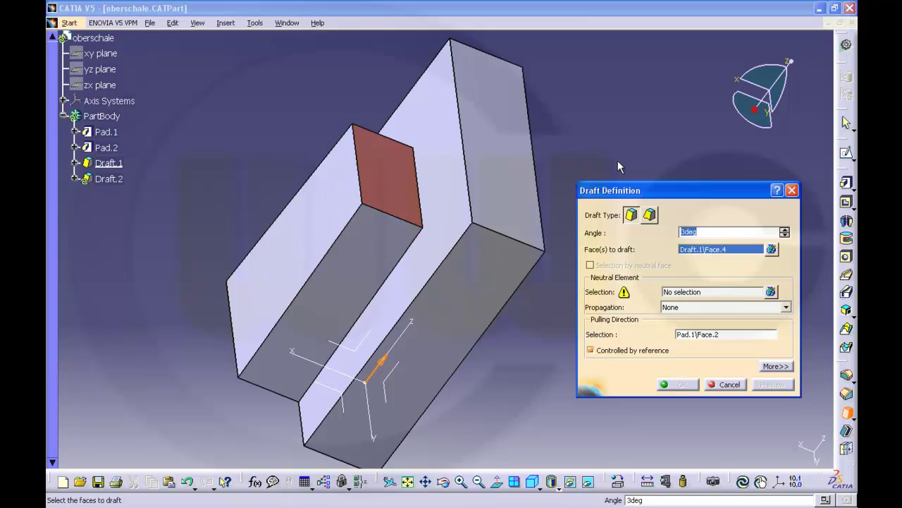
left_click(682, 291)
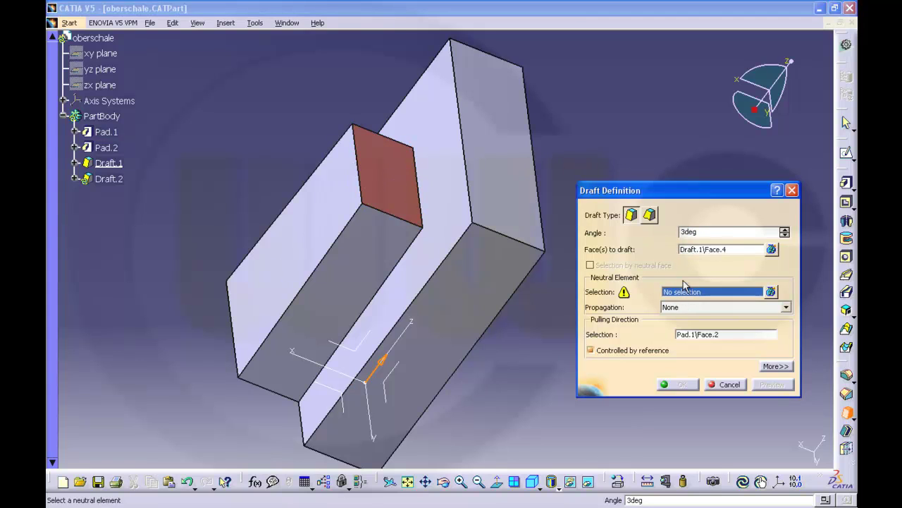
left_click(448, 177)
middle_click_drag(301, 147, 344, 95)
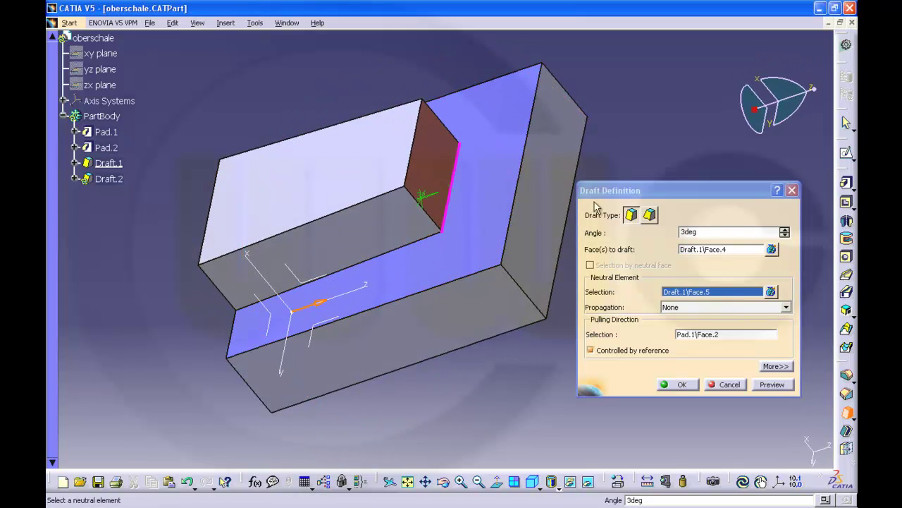
- Set the draft's pulling direction to the YZ plane of the absolute axis system and reverse it to point along positive X
left_click(700, 334)
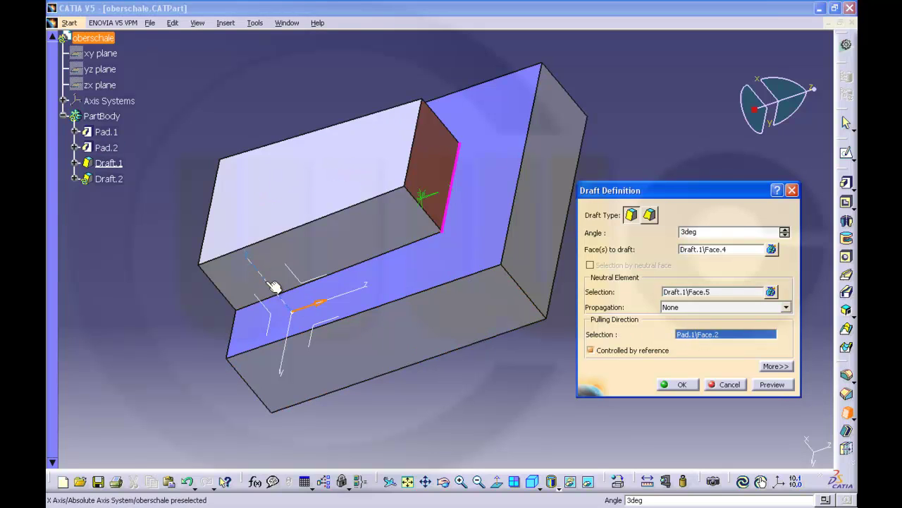
left_click(331, 323)
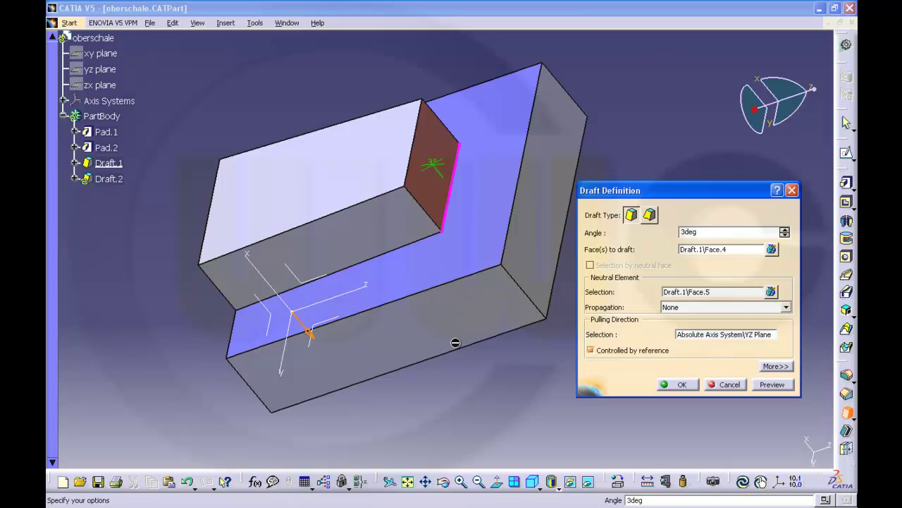
left_click(308, 336)
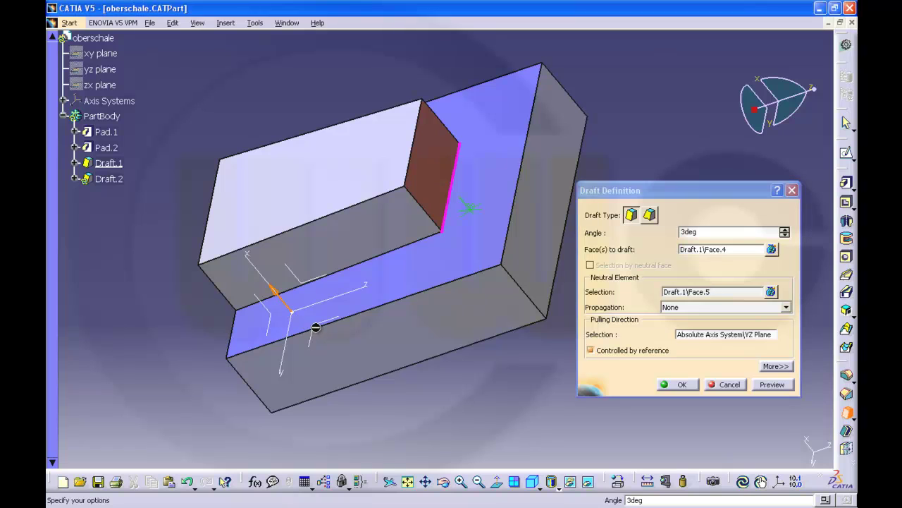
middle_click_drag(509, 258, 490, 193)
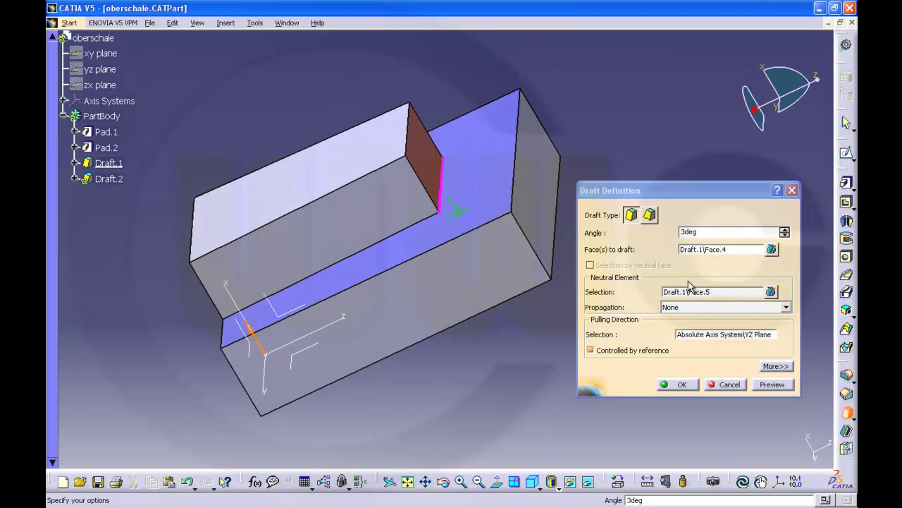
- Set the draft angle to 10 deg, preview the draft and apply it
left_click(693, 229)
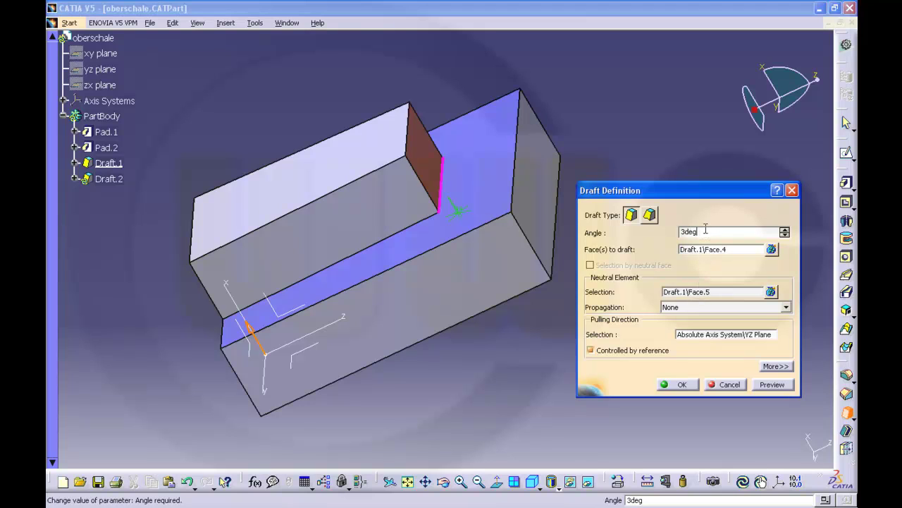
left_click_drag(705, 229, 630, 227)
type("10")
left_click(771, 386)
left_click(771, 387)
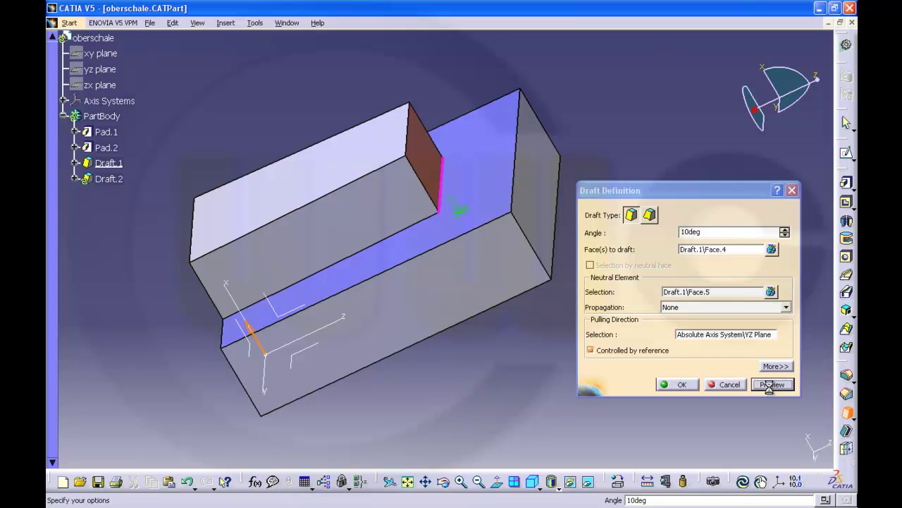
left_click(681, 385)
- Start a third draft and choose the larger block's top face as the face to draft
middle_click_drag(599, 322, 638, 342)
middle_click_drag(540, 339, 504, 282)
scroll(503, 282, "down", 5)
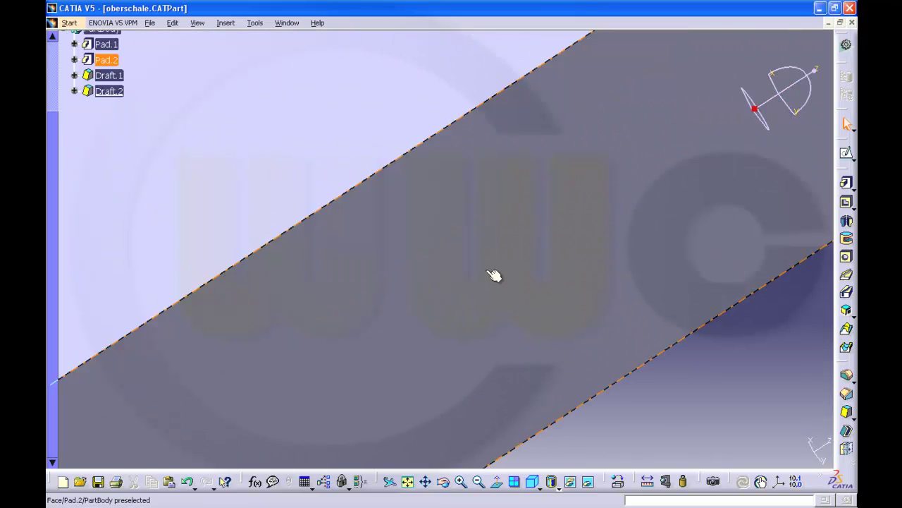
left_click(408, 481)
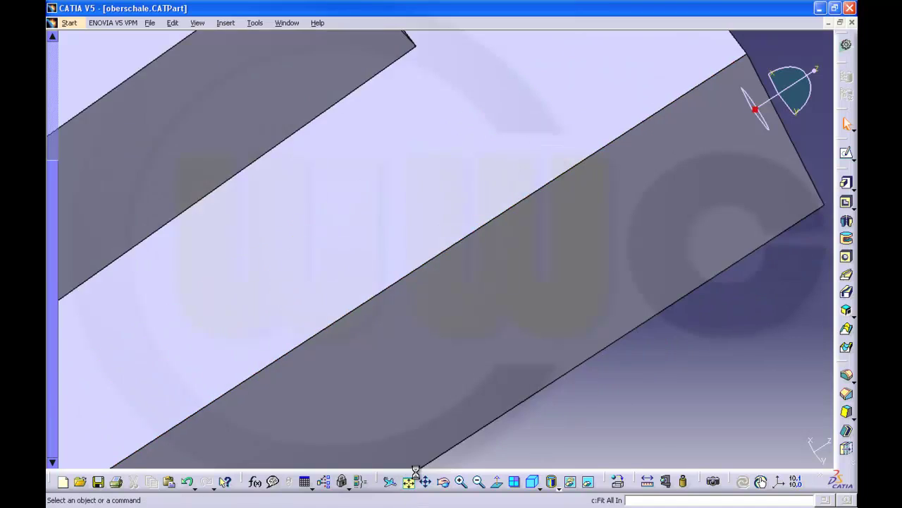
scroll(52, 254, "up", 5)
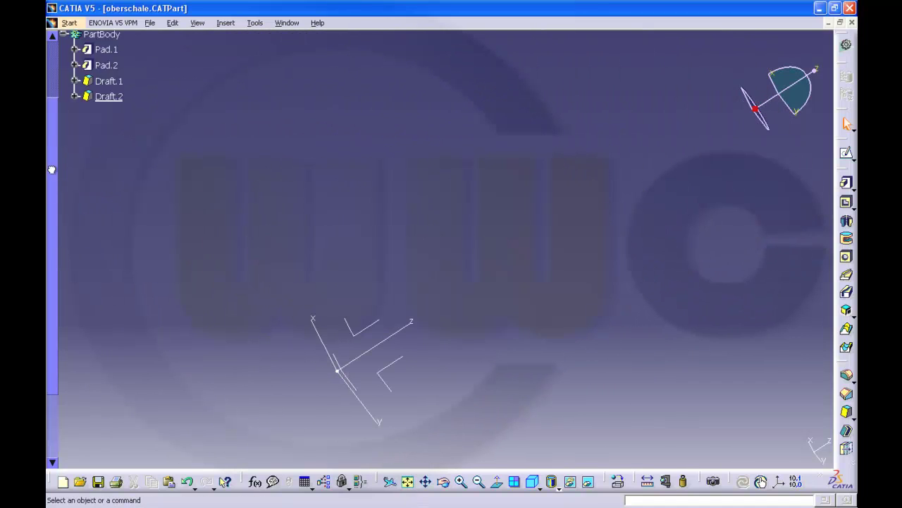
middle_click_drag(687, 275, 578, 342)
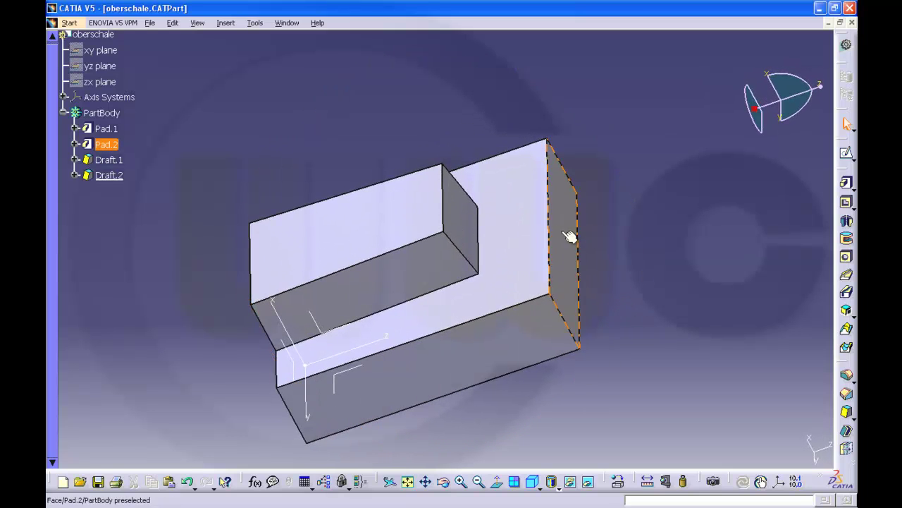
left_click(847, 413)
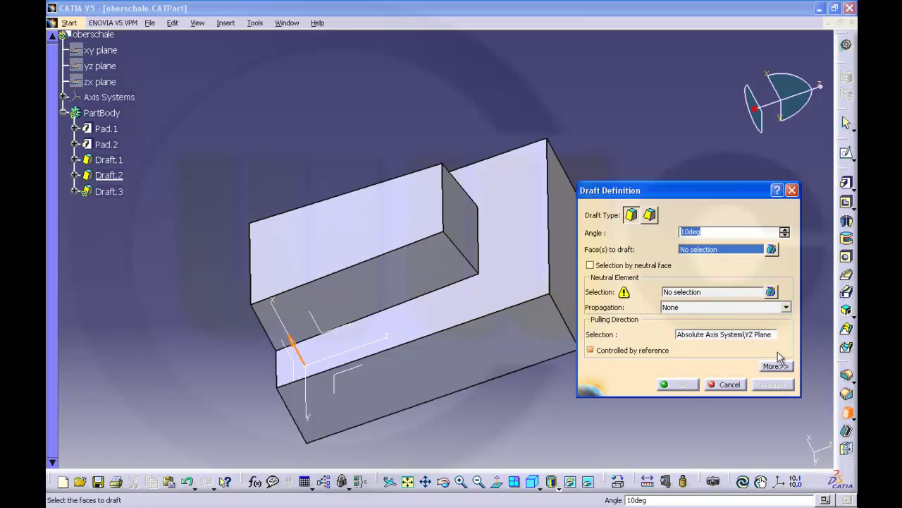
middle_click_drag(616, 158, 586, 143)
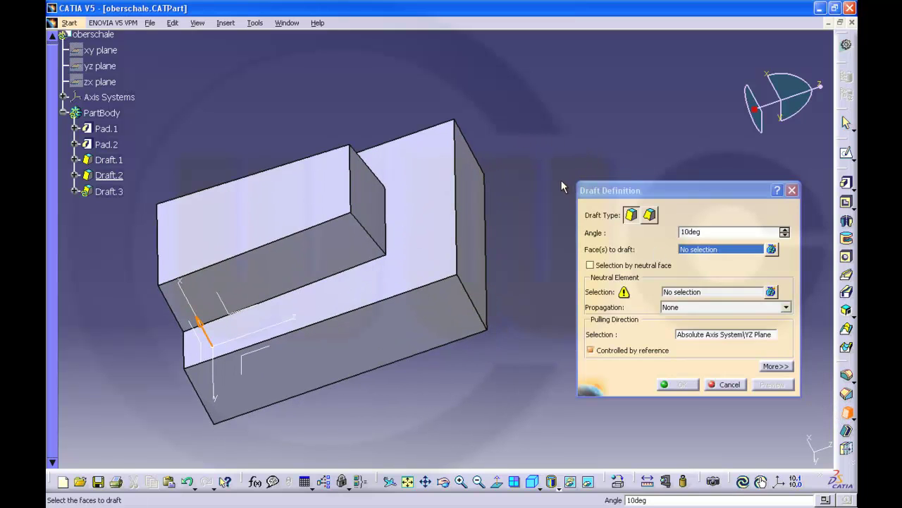
left_click(480, 265)
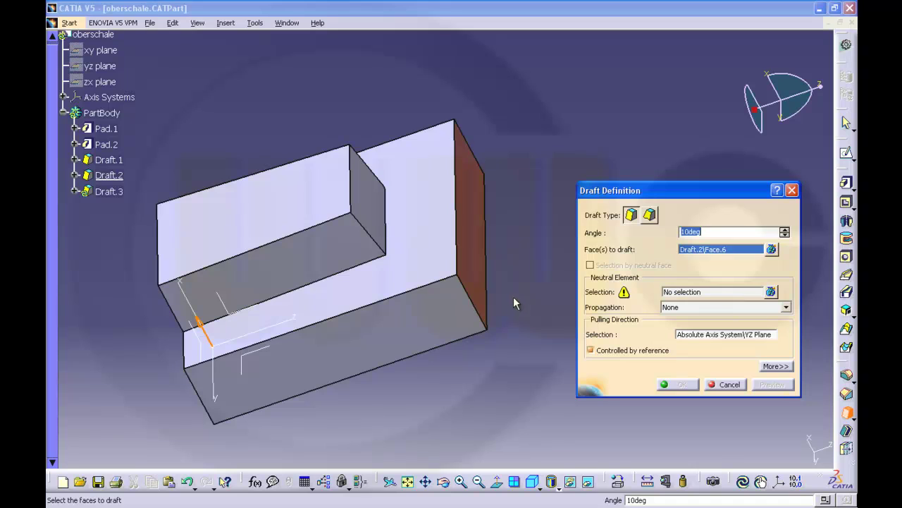
- Set the draft's neutral element to the absolute axis system's ZX plane, with parting equal to neutral and both sides drafted
left_click(675, 292)
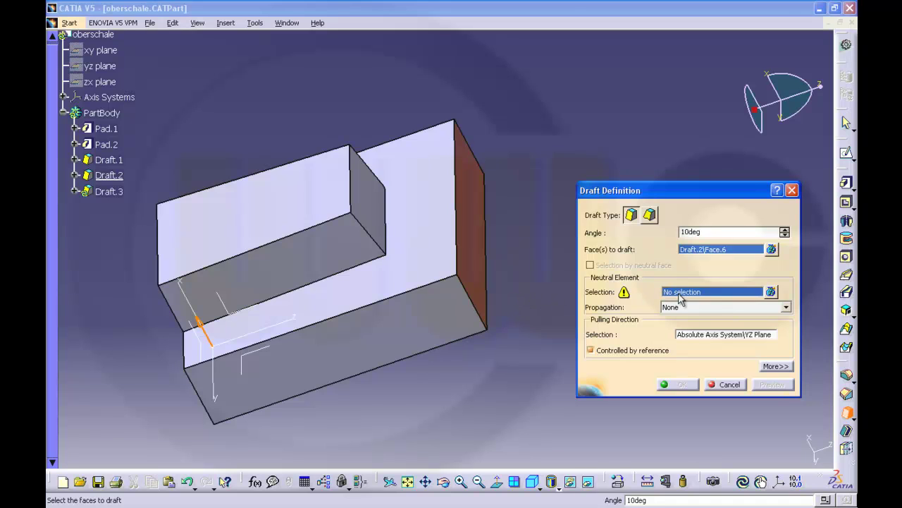
left_click(234, 312)
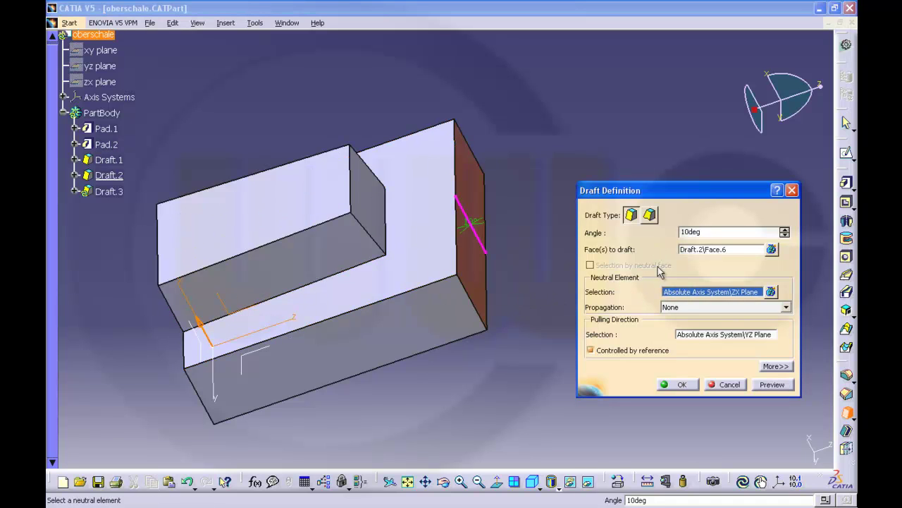
left_click(775, 367)
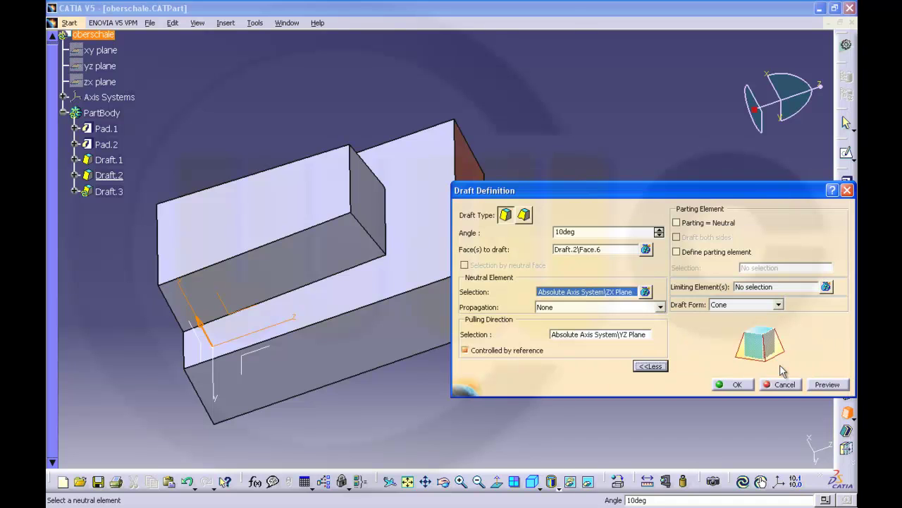
middle_click_drag(602, 167, 594, 158)
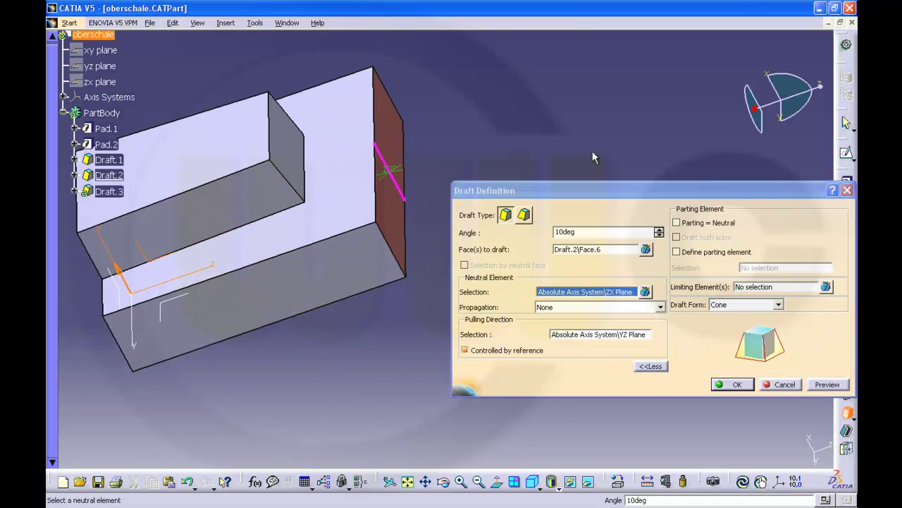
left_click(677, 223)
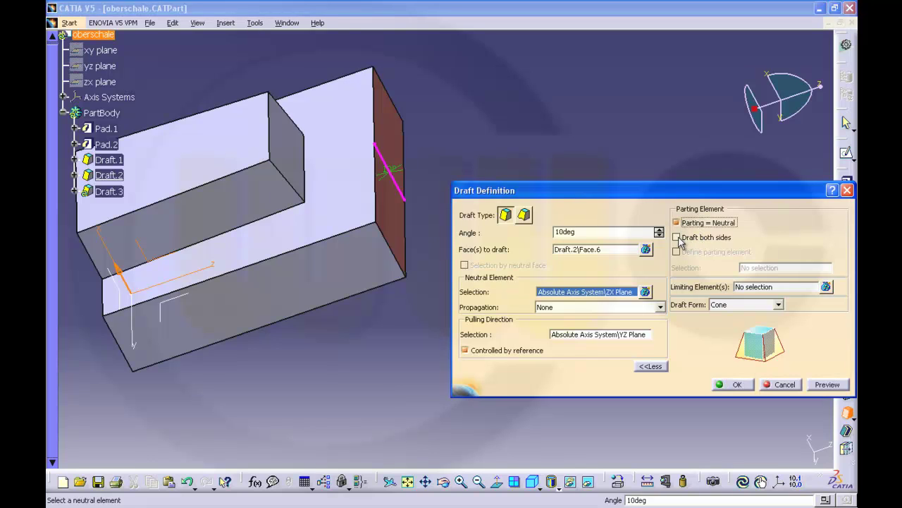
left_click(677, 238)
- Set the pulling direction to the ZX plane of the absolute axis system, preview the two-sided draft and apply it
middle_click_drag(438, 304, 423, 286)
left_click(594, 335)
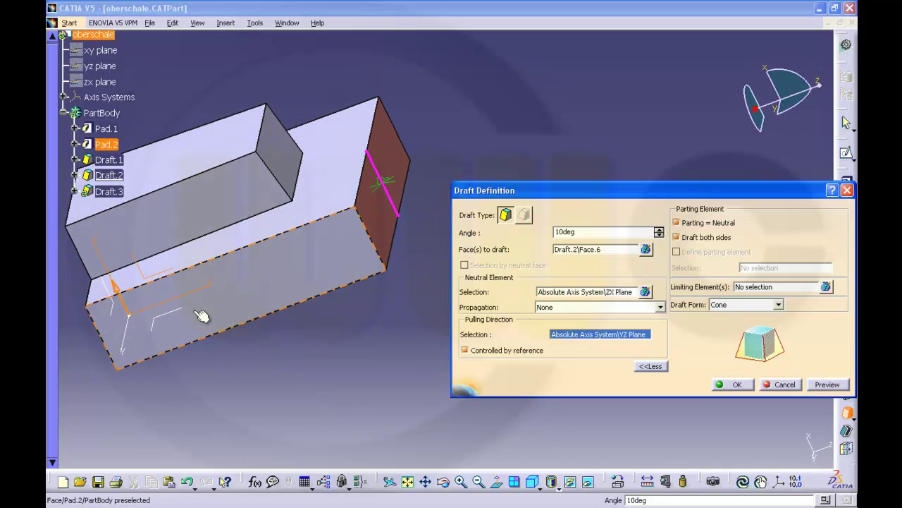
left_click(164, 275)
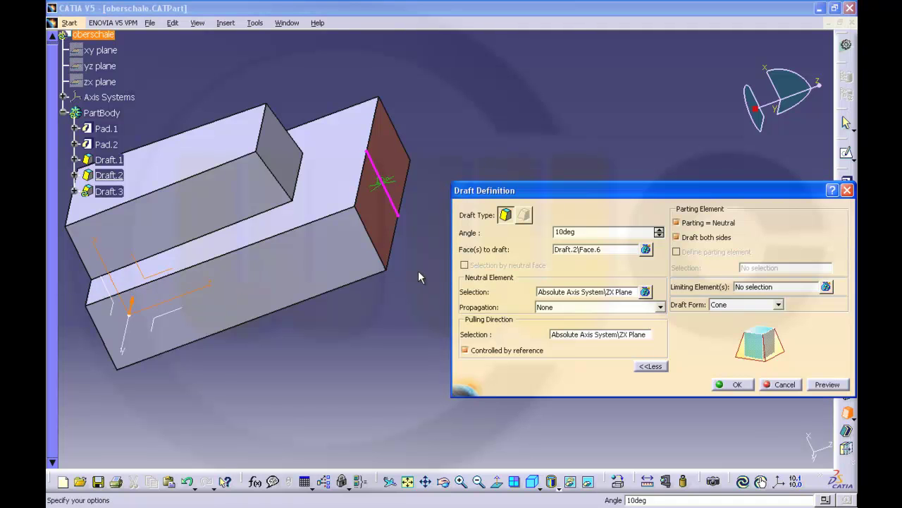
middle_click_drag(414, 279, 452, 291)
left_click(828, 385)
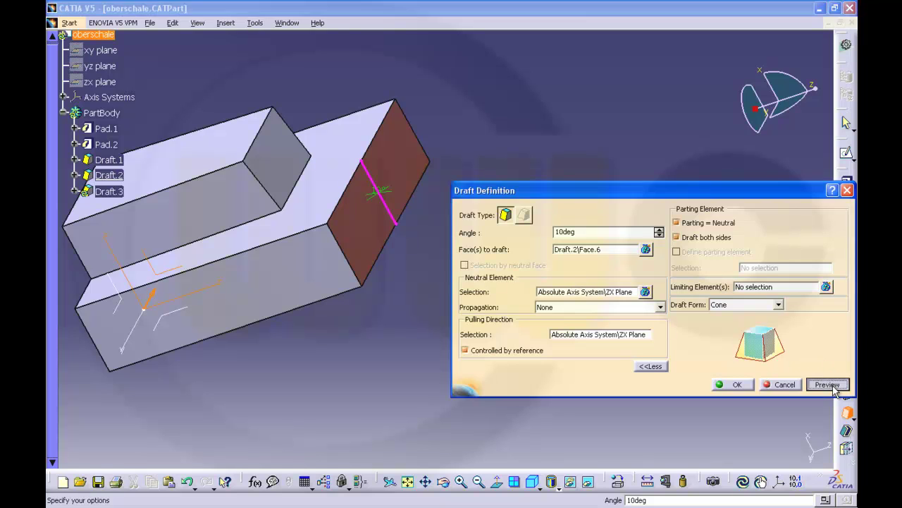
middle_click_drag(427, 302, 563, 191)
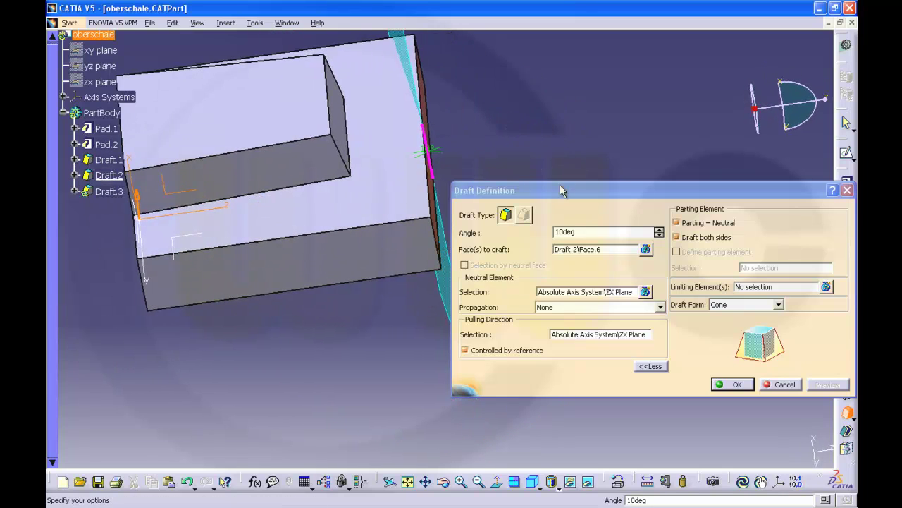
left_click(736, 385)
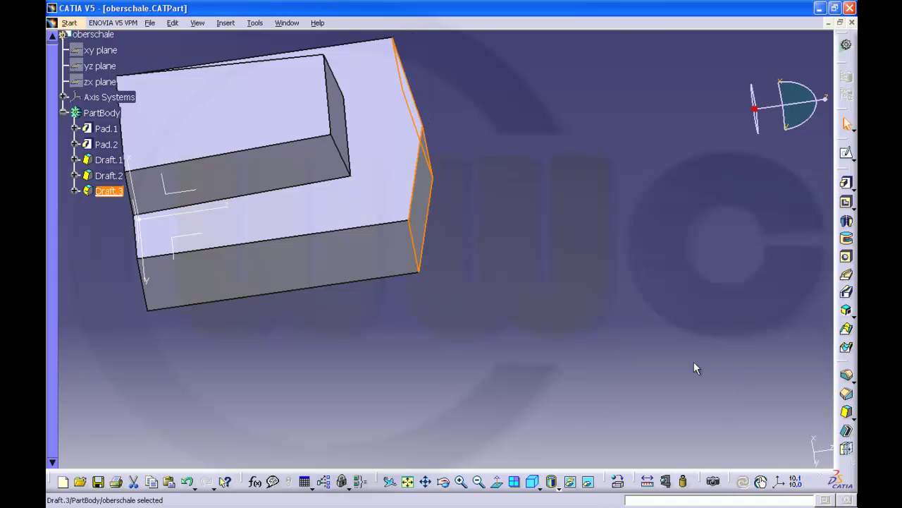
- Edit the two-sided draft on the larger block's top face and set its angle to 5 deg
middle_click_drag(562, 301, 545, 361)
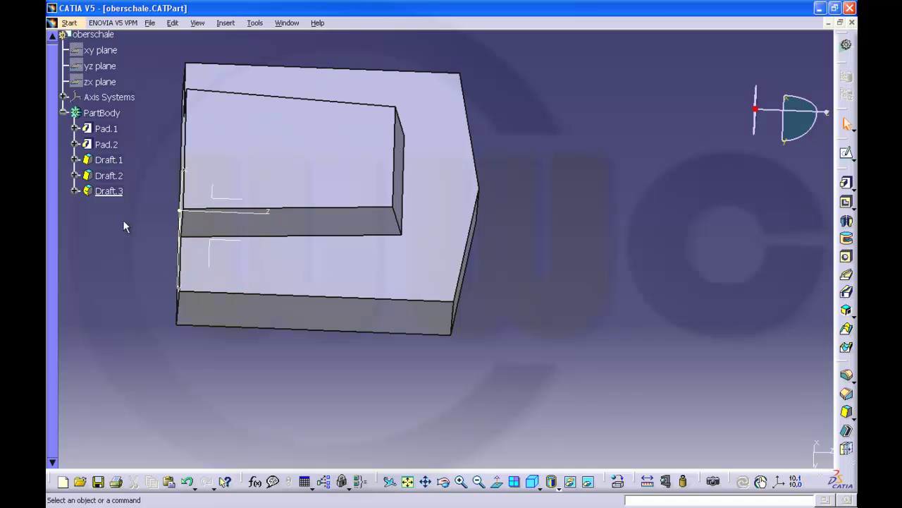
double_click(112, 191)
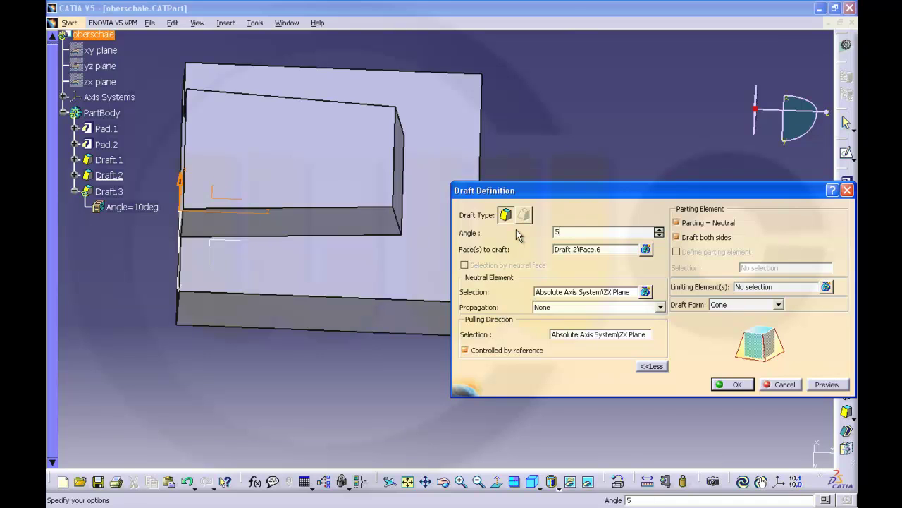
key("Return")
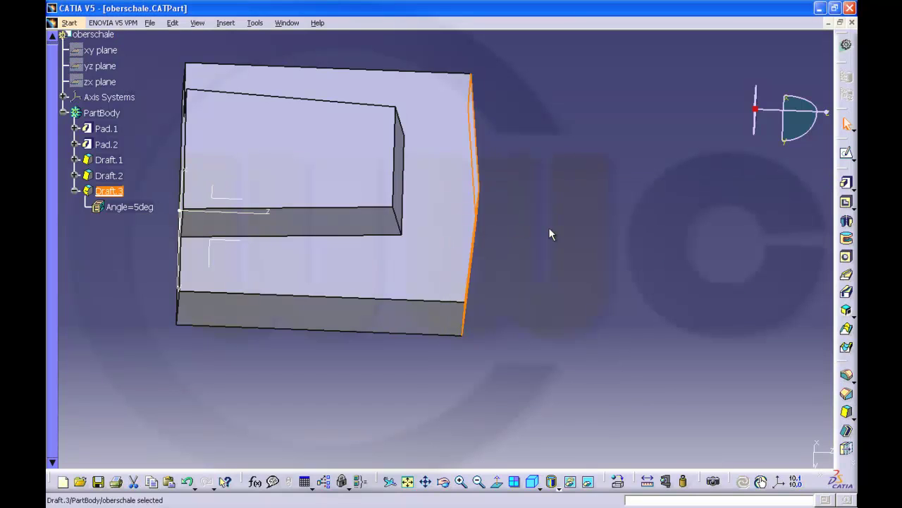
middle_click_drag(548, 227, 583, 326)
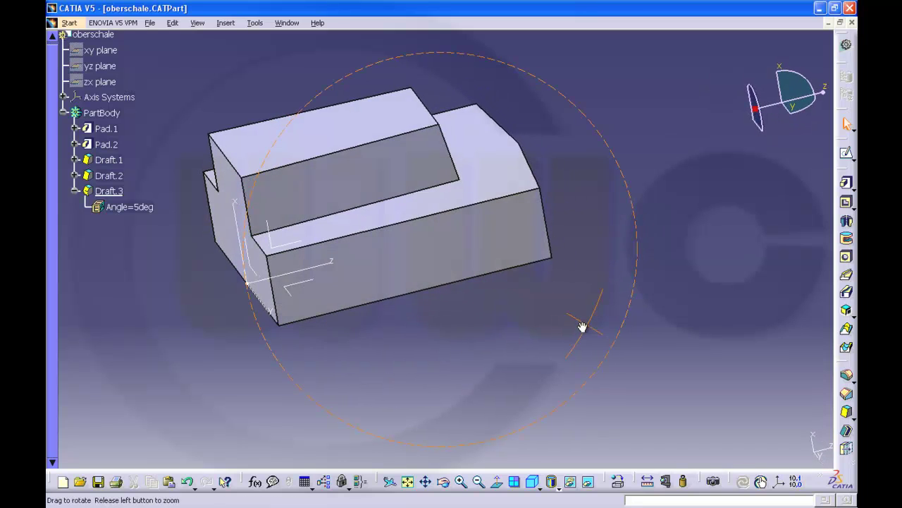
middle_click_drag(542, 295, 629, 362)
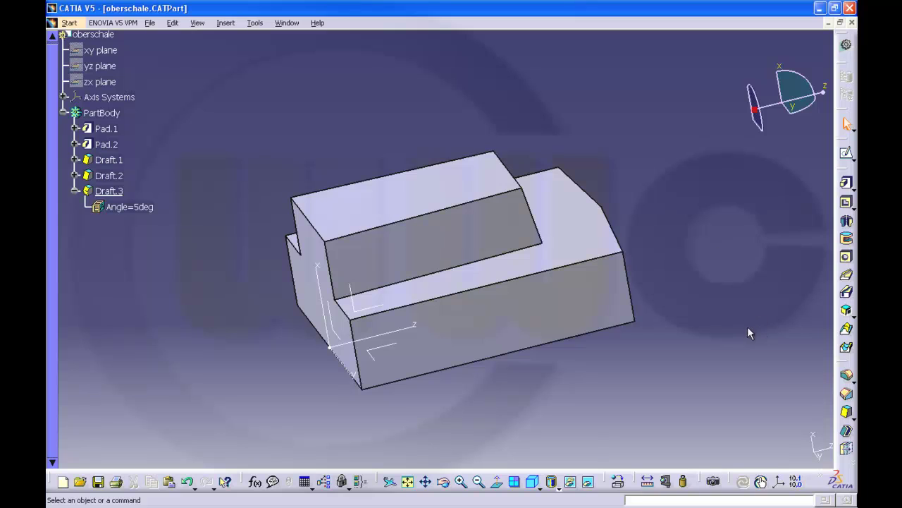
- Undock the dress-up, transformation, constraint and Sketch-Based Features toolbars and place them floating over the model view
left_click_drag(846, 363, 808, 207)
left_click_drag(846, 388, 790, 358)
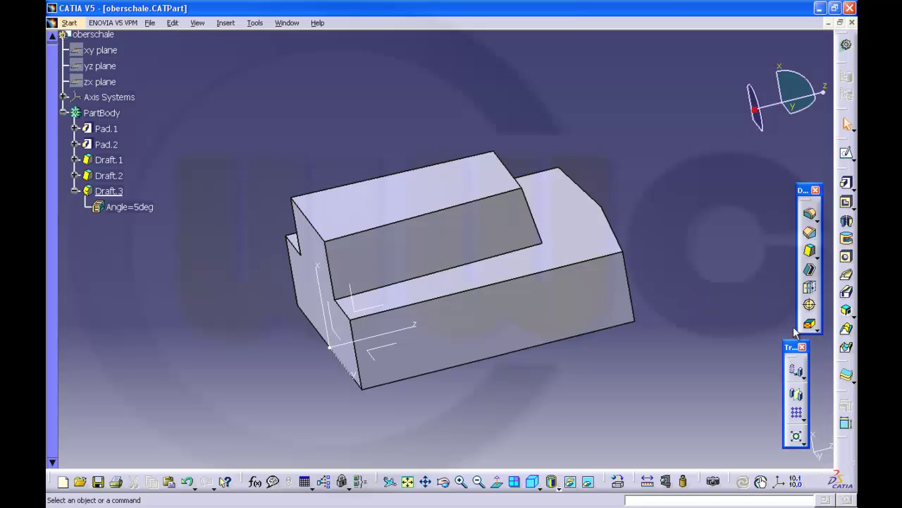
left_click_drag(847, 402, 771, 261)
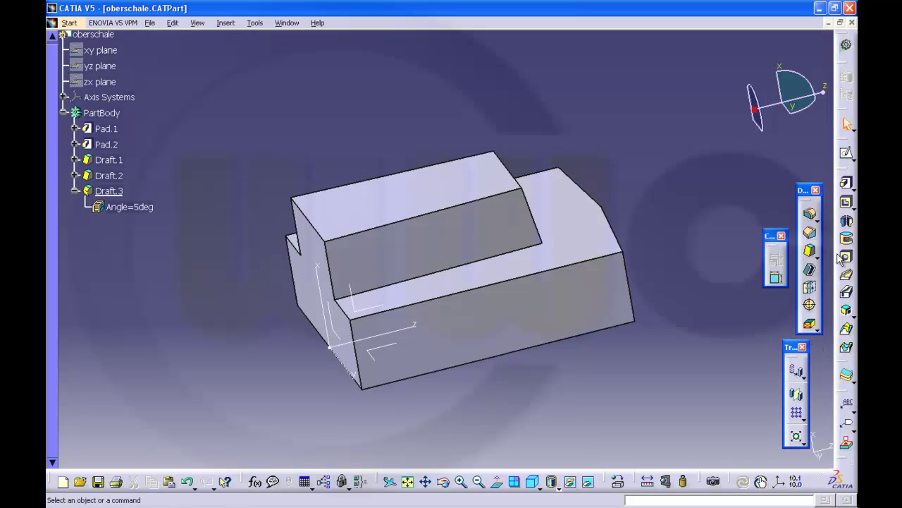
mouse_move(845, 176)
left_mouse_down()
mouse_move(693, 84)
mouse_move(628, 56)
left_mouse_up()
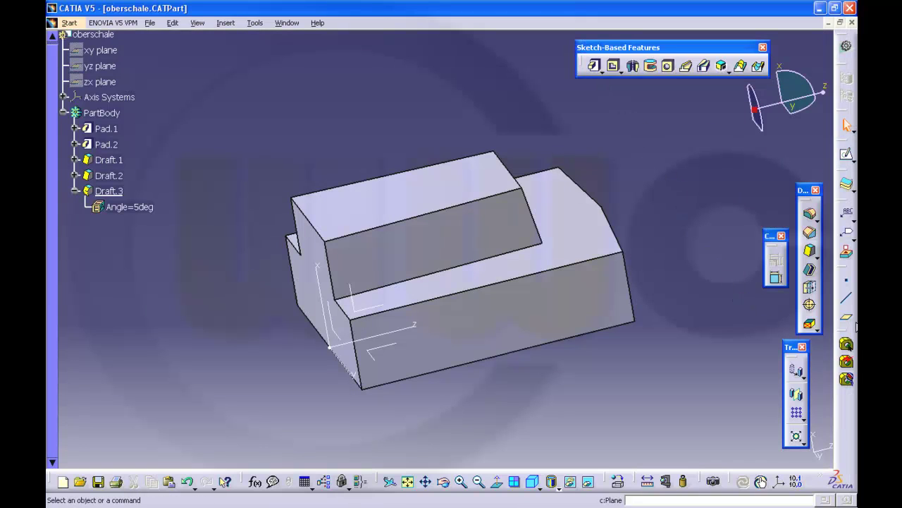
- Create a reference plane offset 50 mm from the XY plane of the absolute axis system
left_click(847, 318)
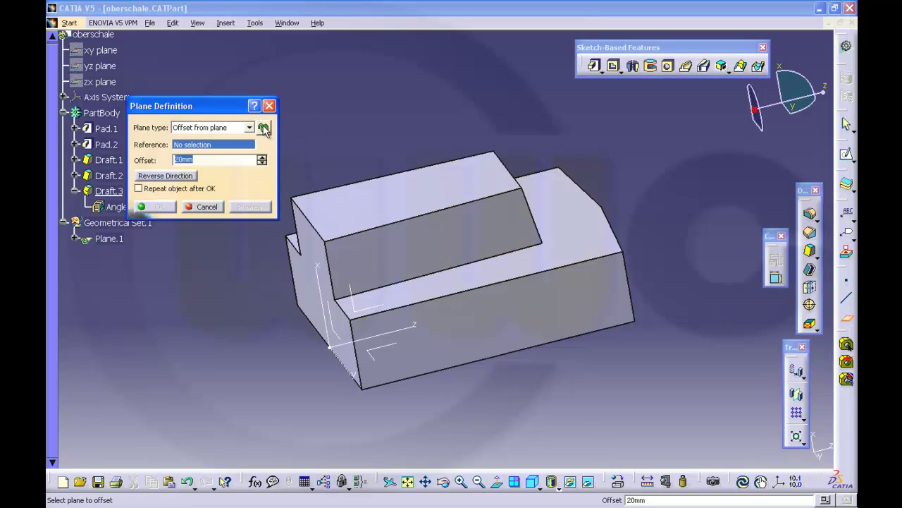
left_click(263, 128)
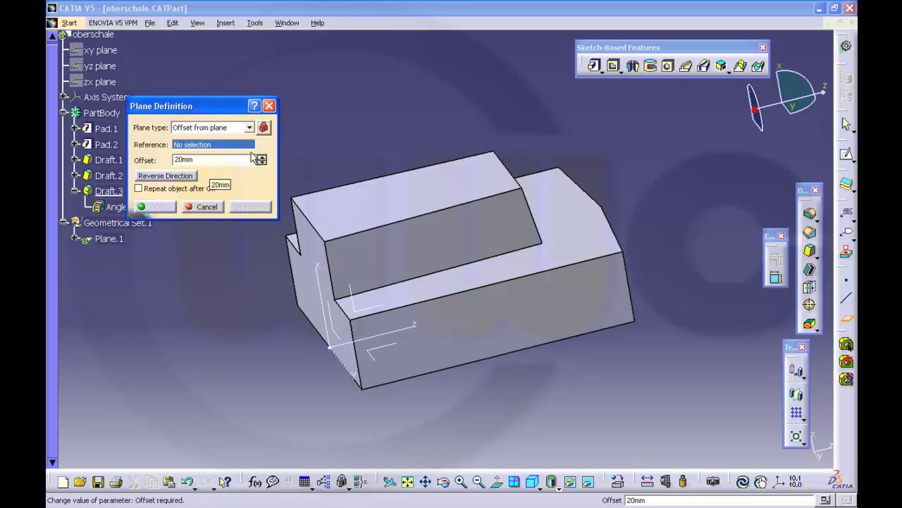
left_click(344, 336)
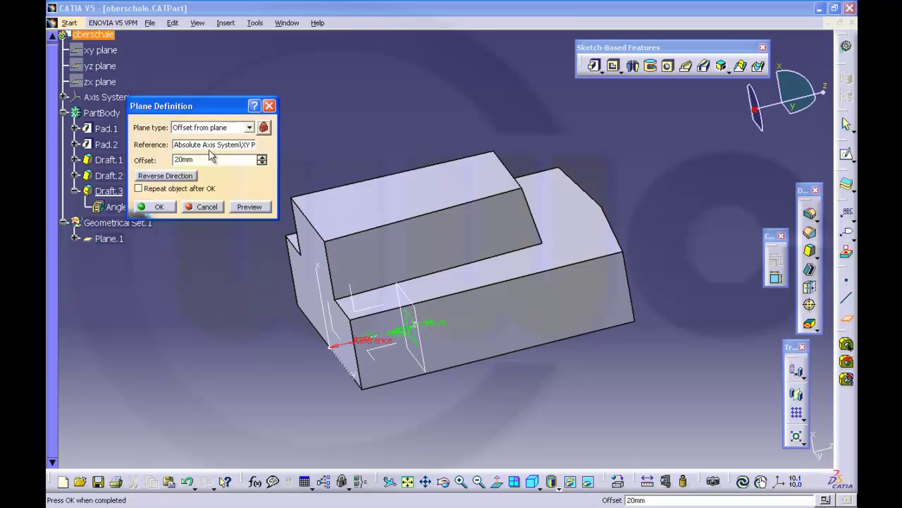
left_click_drag(193, 160, 158, 160)
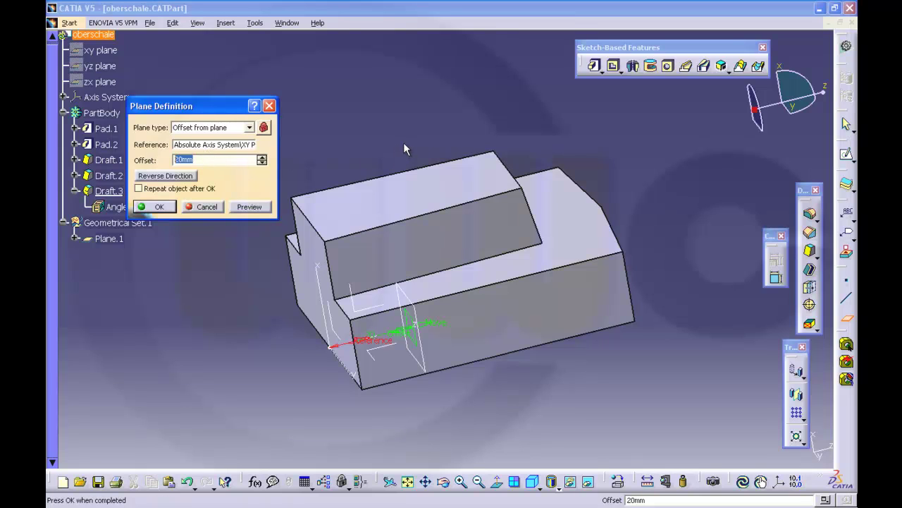
type("50")
key("Return")
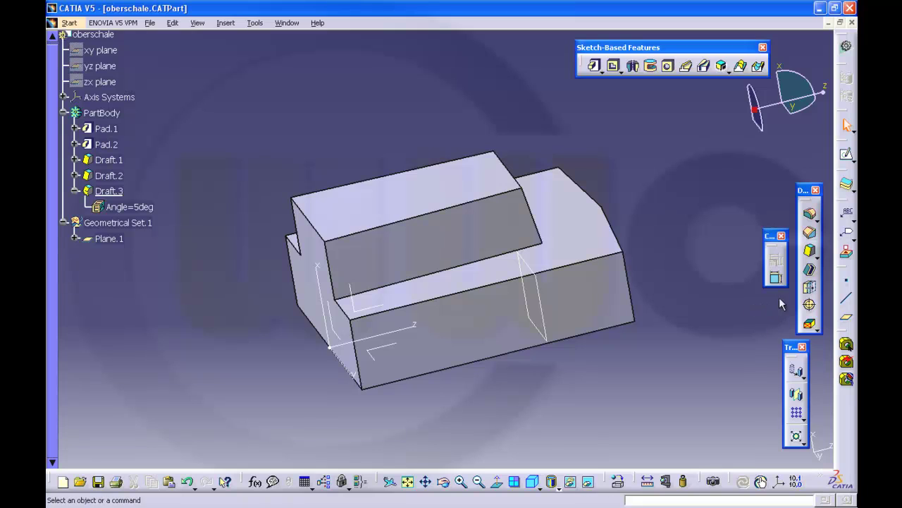
- Start a draft with a 10 deg angle on the two opposite long side faces of the larger block
left_click(811, 254)
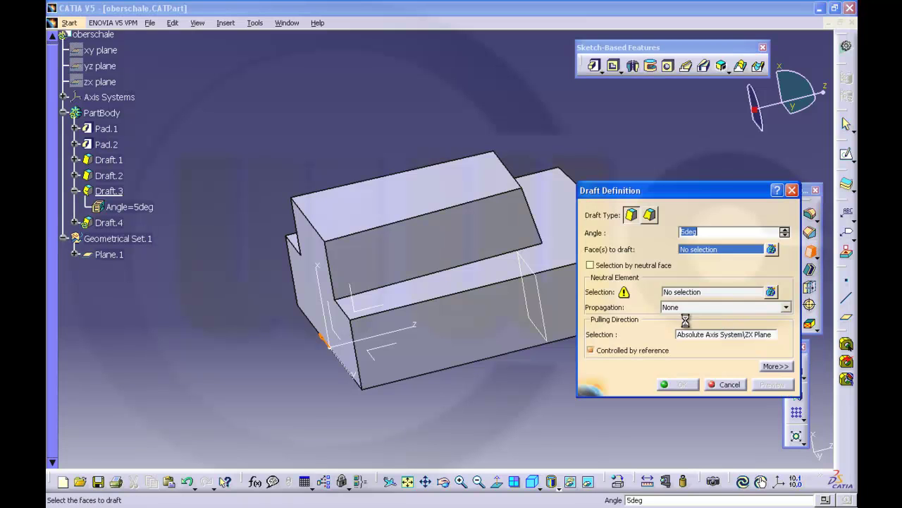
middle_click_drag(515, 379, 455, 351)
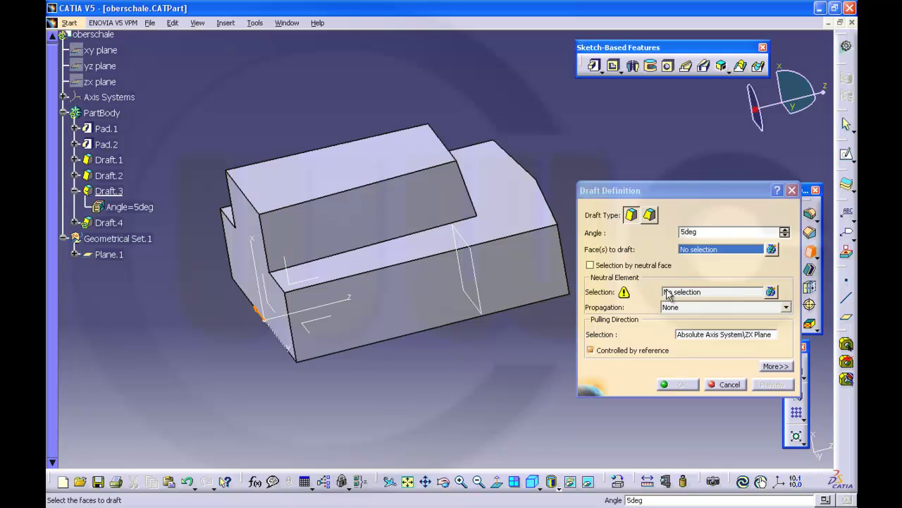
left_click(709, 231)
type("10")
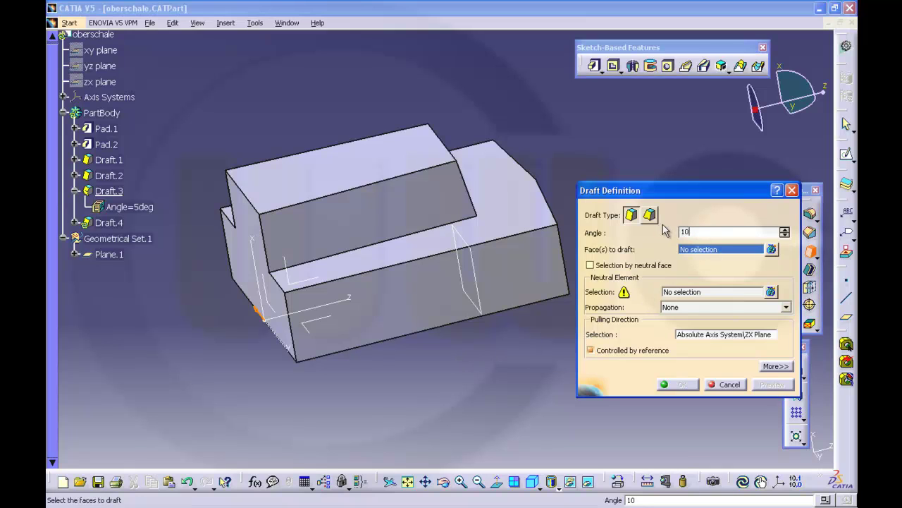
left_click(506, 286)
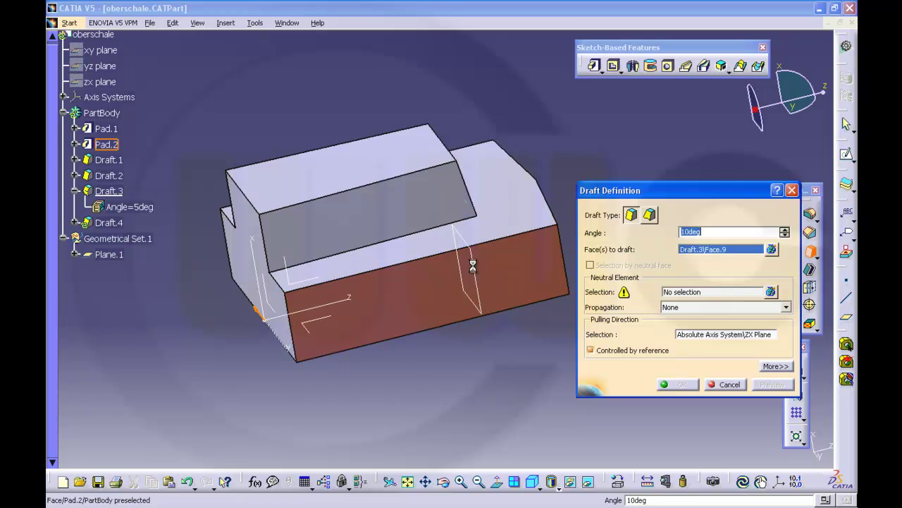
middle_click_drag(282, 129, 287, 174)
left_click(383, 202)
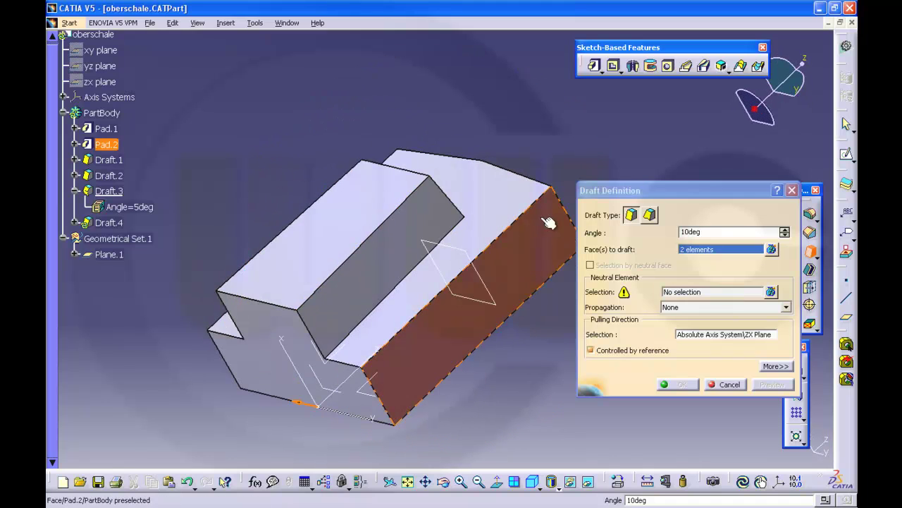
- Choose the offset plane Plane.1 as the draft's neutral element and make the parting element equal to it
left_click(678, 293)
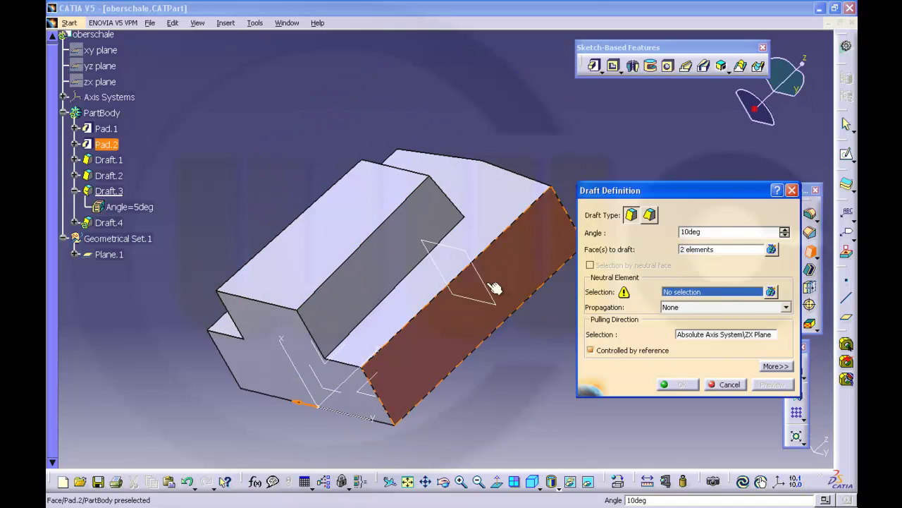
left_click(489, 287)
middle_click_drag(531, 203, 511, 223)
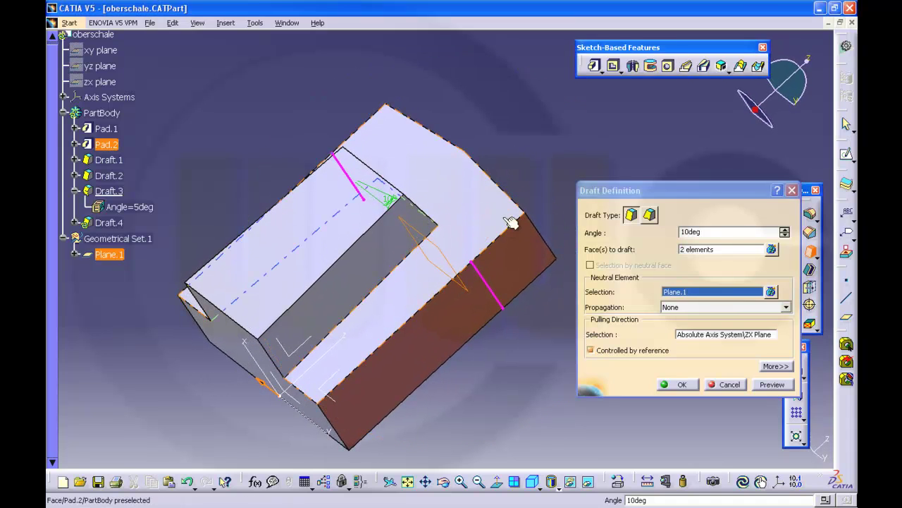
left_click(773, 366)
left_click(678, 251)
left_click_drag(670, 200, 744, 166)
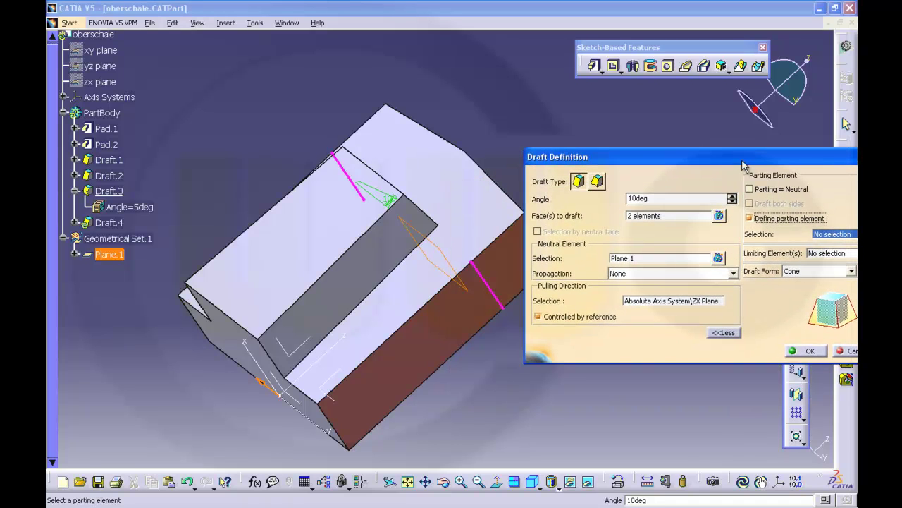
left_click(749, 189)
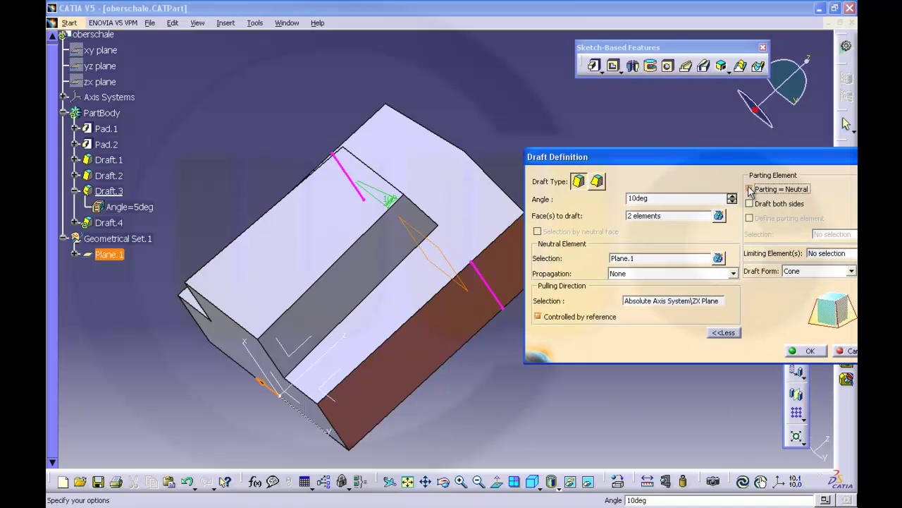
- Set the pulling direction of the side-face draft to the XY plane of the absolute axis system
middle_click_drag(667, 122, 555, 143)
middle_click_drag(493, 201, 487, 244)
left_click_drag(648, 156, 576, 85)
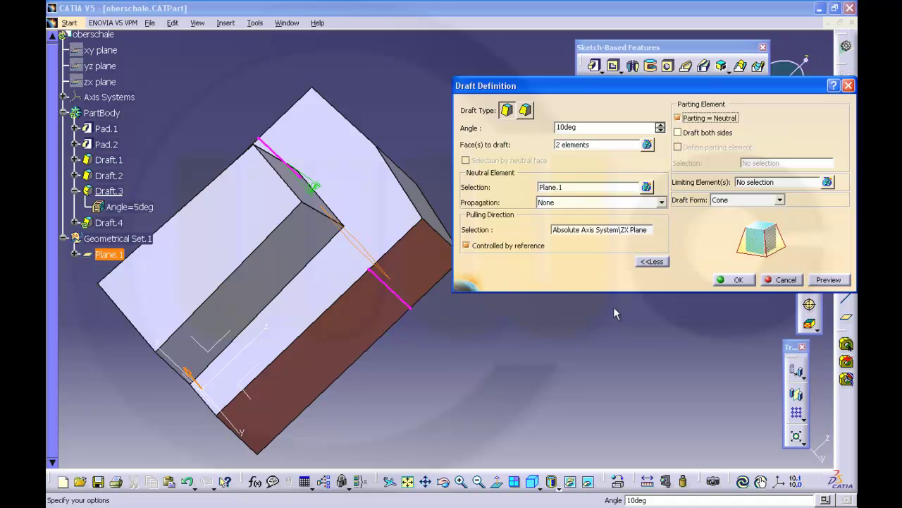
left_click(604, 230)
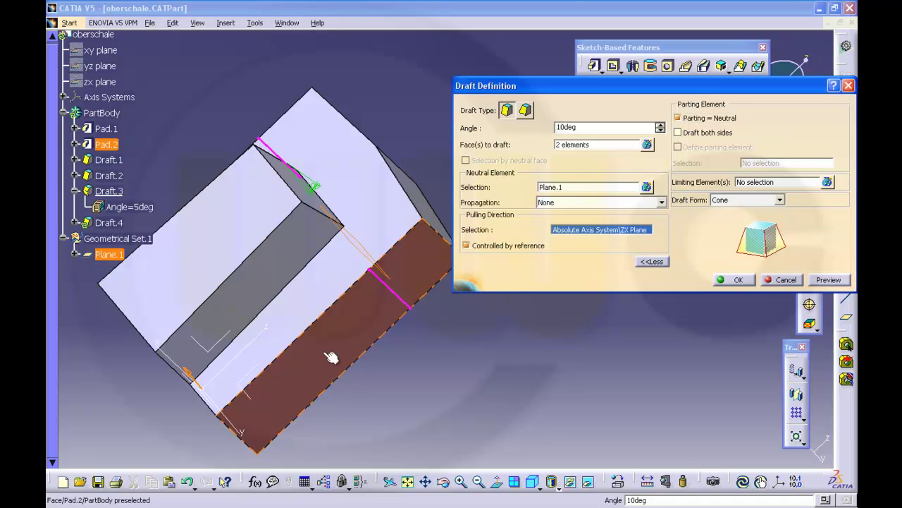
middle_click_drag(329, 427, 396, 302)
left_click(217, 336)
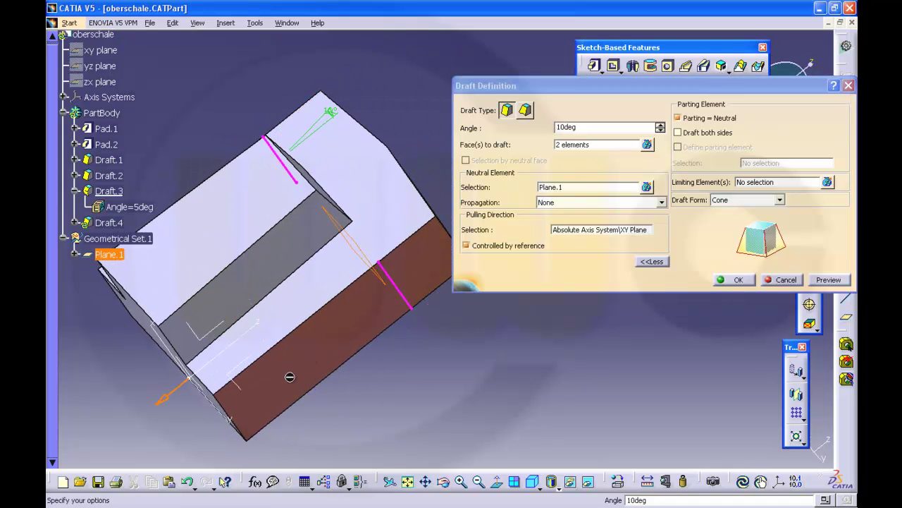
- Reverse the pulling direction of the 10 deg side-face draft, preview it and apply the draft
left_click(163, 402)
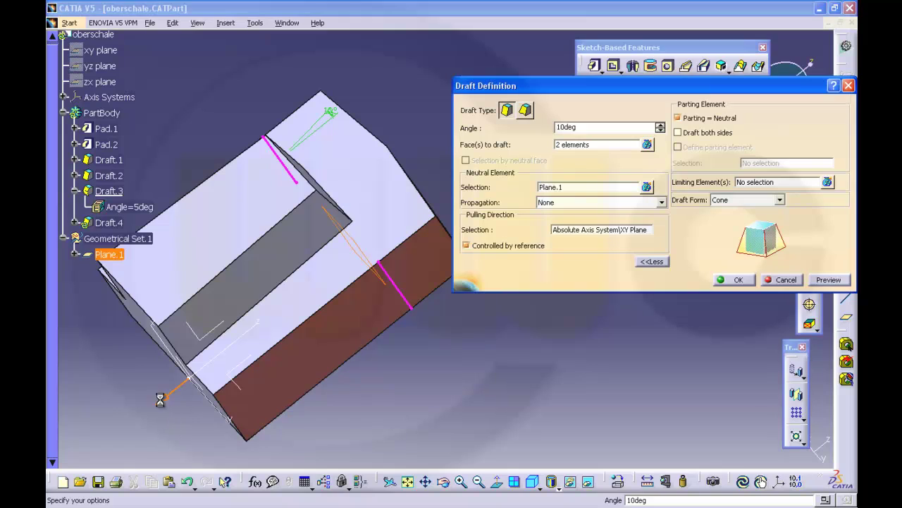
left_click(820, 282)
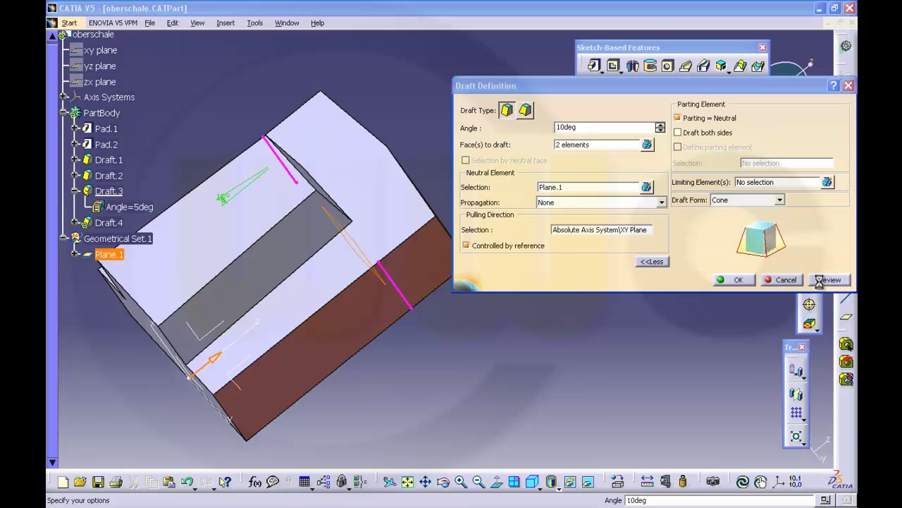
left_click(737, 280)
- Fillet the two edges where the drafted and straight portions of the larger block's long sides meet with a 20 mm radius
middle_click_drag(580, 236, 544, 201)
middle_click_drag(469, 125, 596, 207)
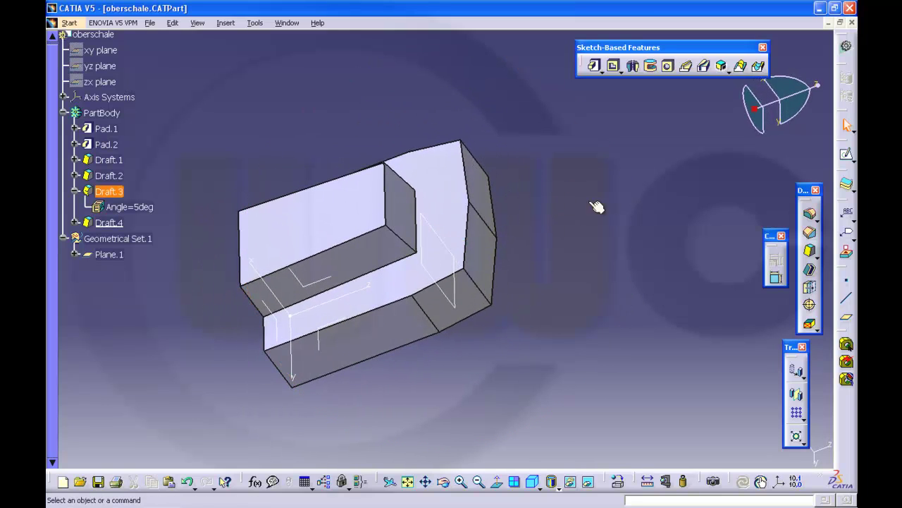
left_click(811, 216)
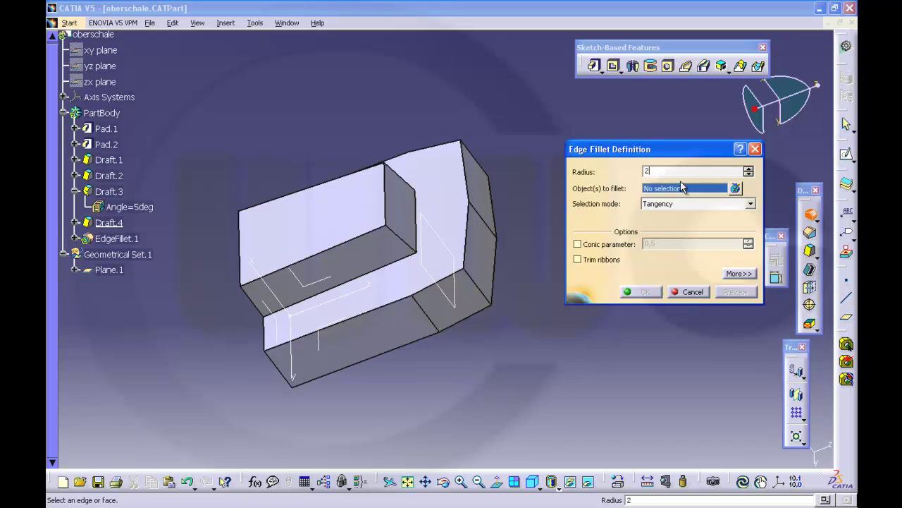
left_click(426, 309)
middle_click_drag(376, 145, 385, 109)
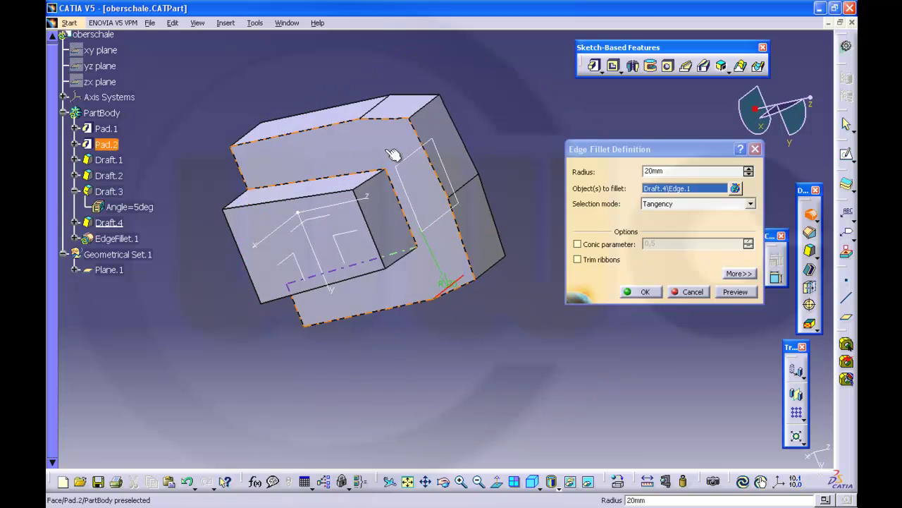
left_click(386, 107)
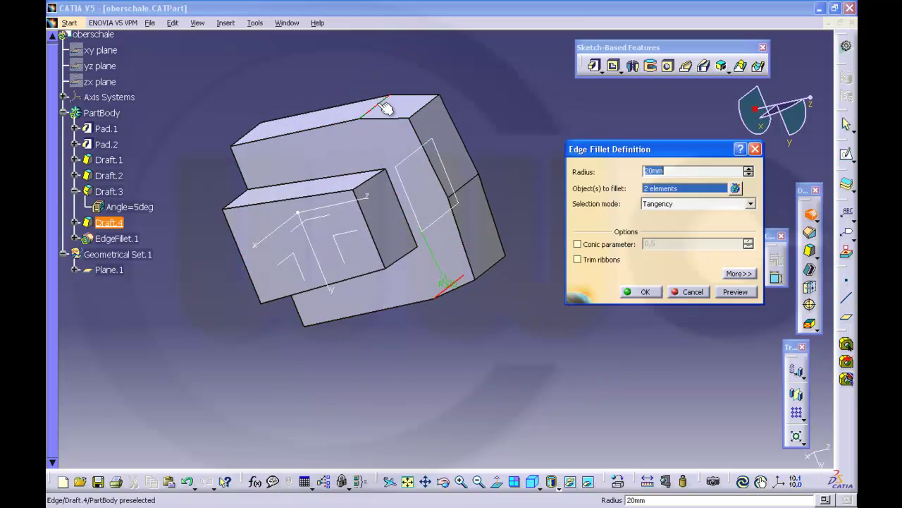
left_click(643, 292)
- Apply a 5 mm edge fillet to the three upright edges on the larger block's end and the two on the smaller block's end
middle_click_drag(510, 303, 452, 212)
left_click(810, 213)
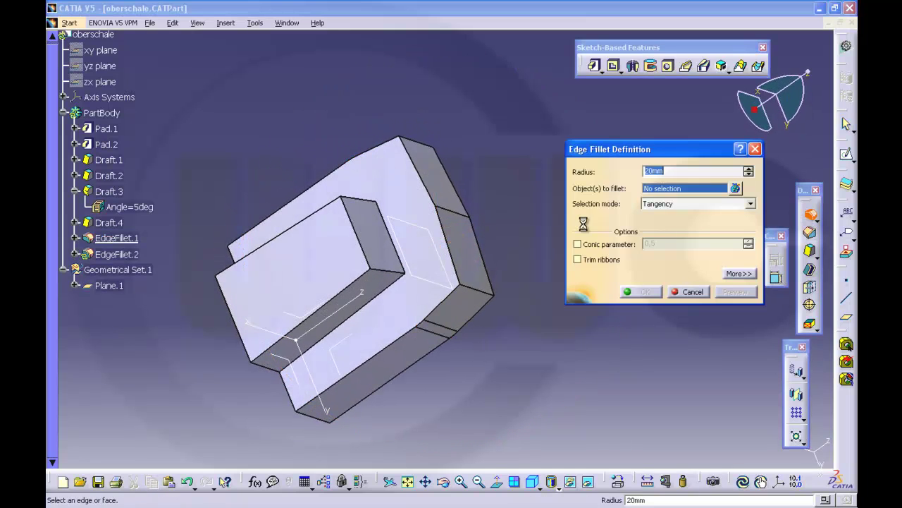
left_click(475, 288)
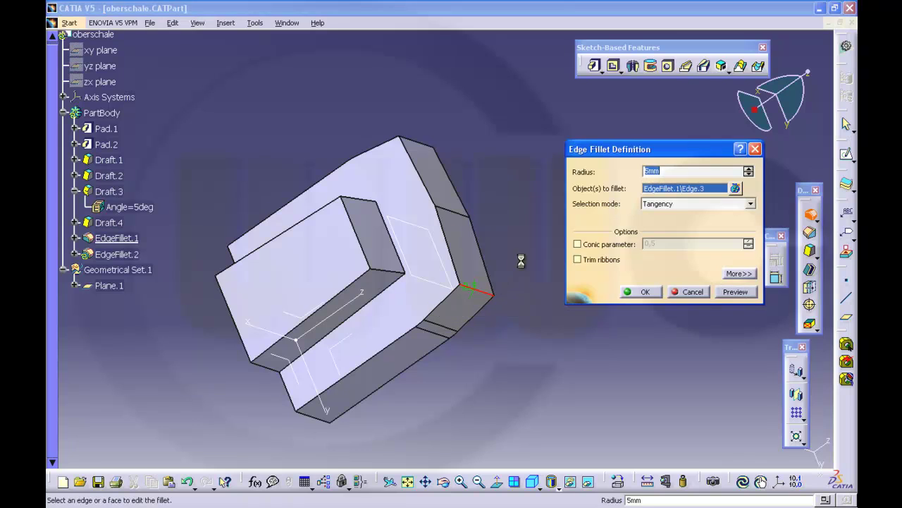
left_click(462, 215)
left_click(428, 145)
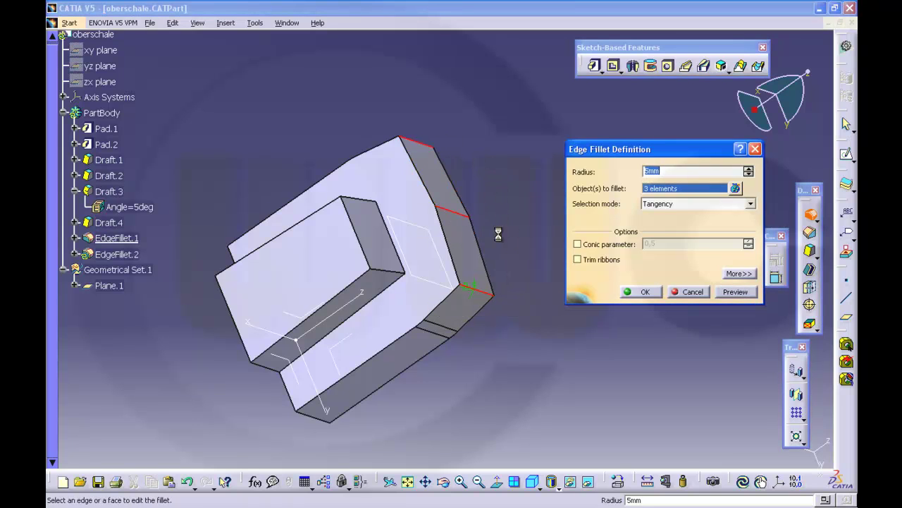
left_click(392, 272)
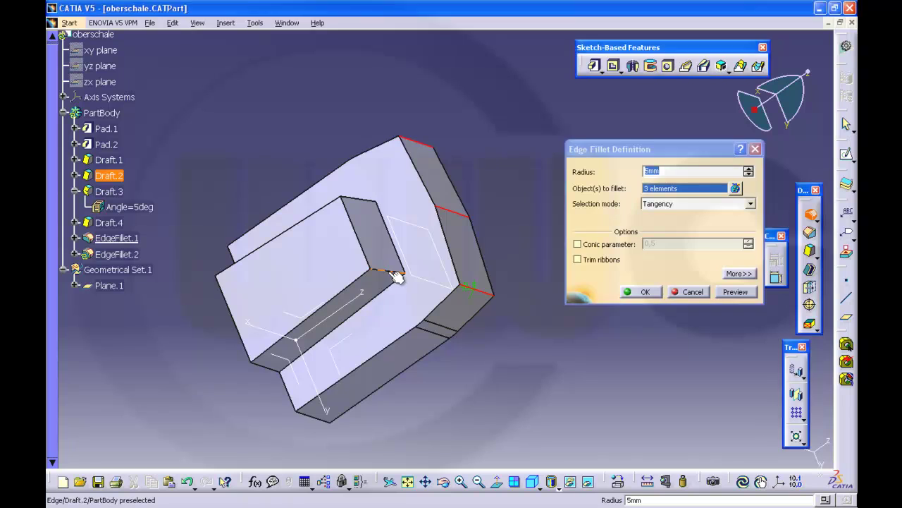
left_click(370, 203)
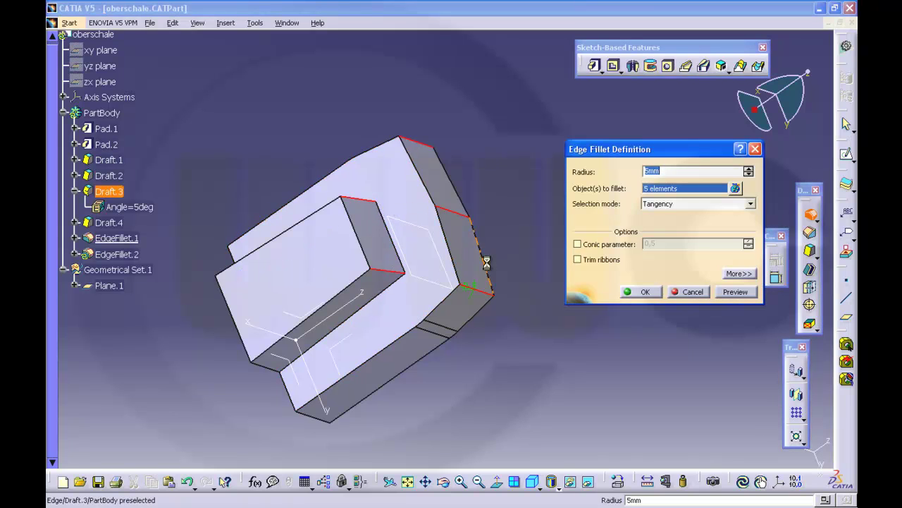
left_click(644, 291)
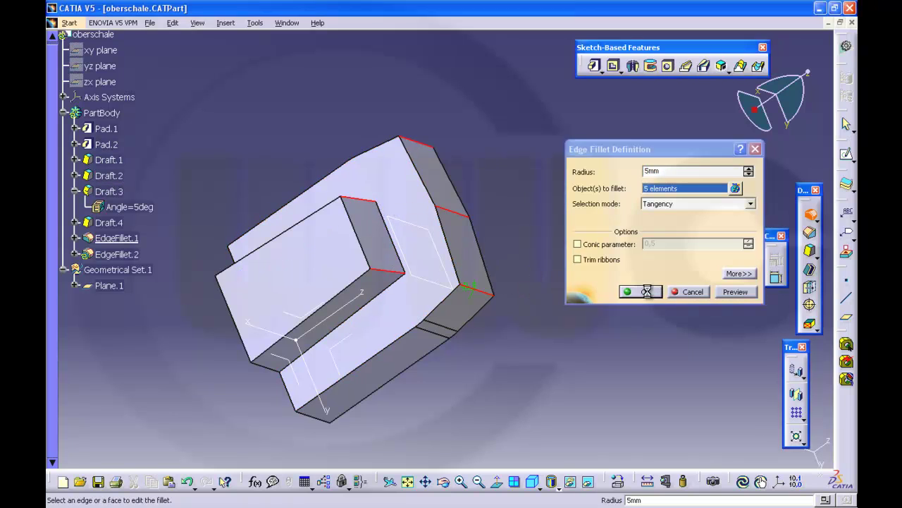
left_click(672, 217)
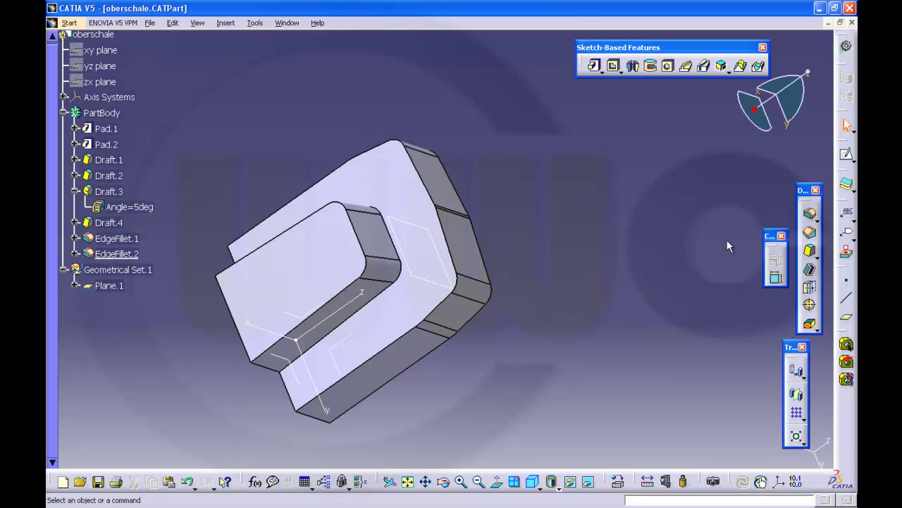
- Fillet the outer rim of the smaller block's top face with a 5 mm radius using tangency propagation
left_click(809, 213)
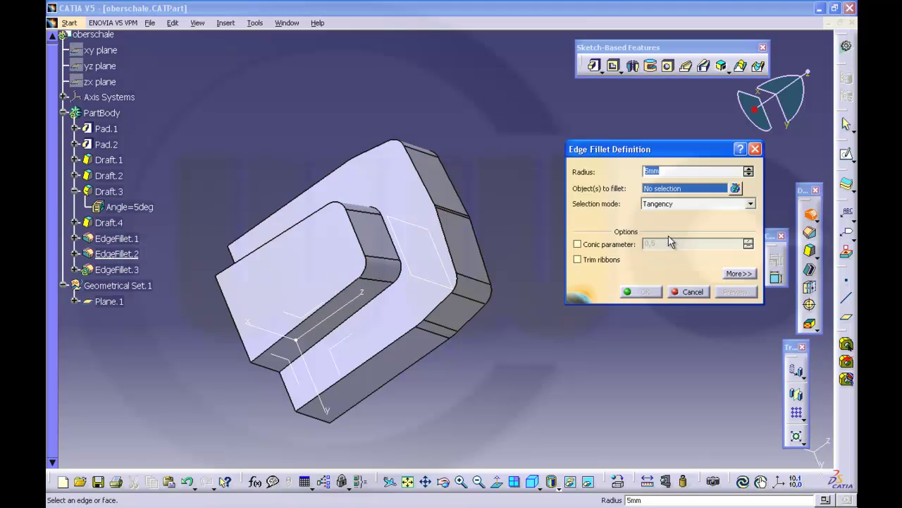
left_click(366, 242)
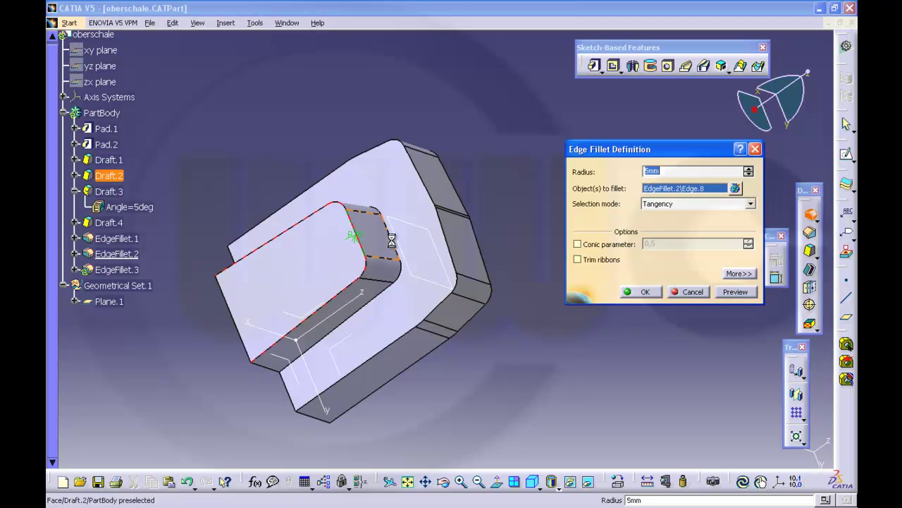
left_click(649, 292)
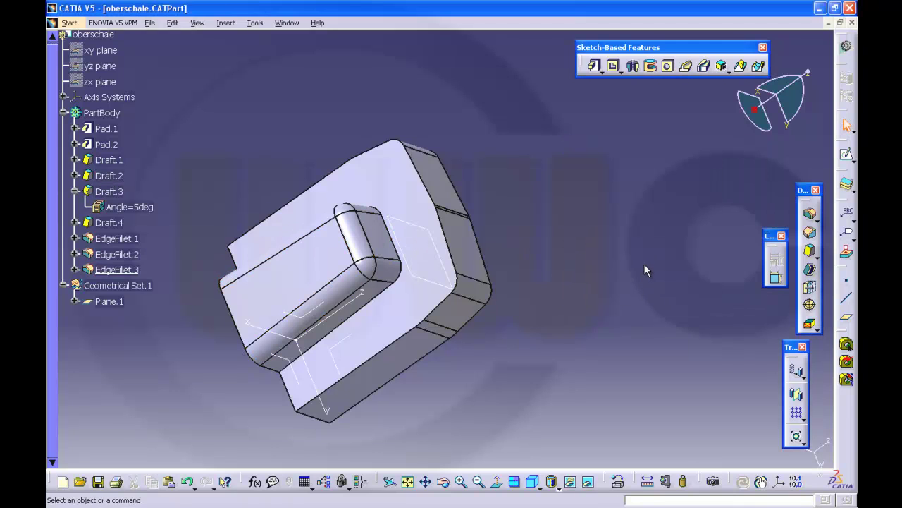
- Apply a 3 mm edge fillet along the larger block's tangent rim on the side carrying the smaller block
left_click(811, 216)
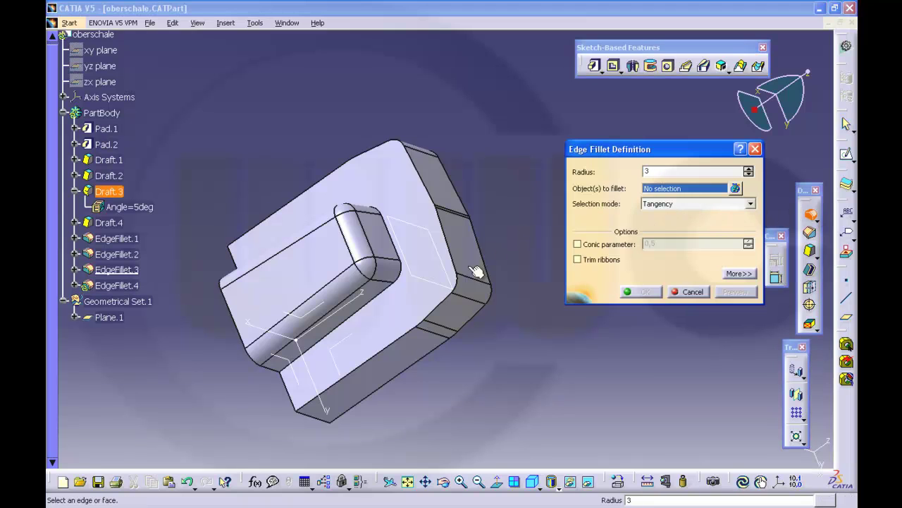
left_click(414, 340)
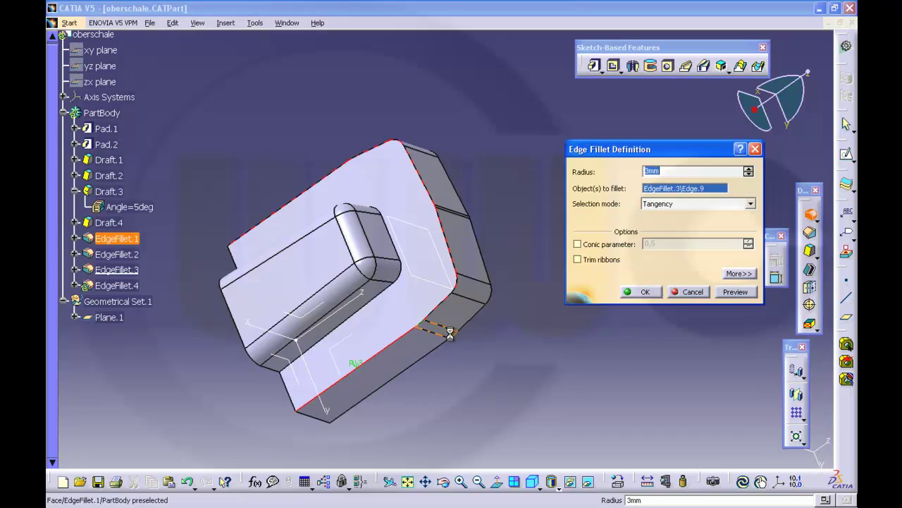
left_click(644, 292)
- Shell the part with a 3 mm inside thickness, removing the large flat underside and the stepped end face
middle_click_drag(620, 266, 441, 210)
middle_click_drag(583, 272, 517, 163)
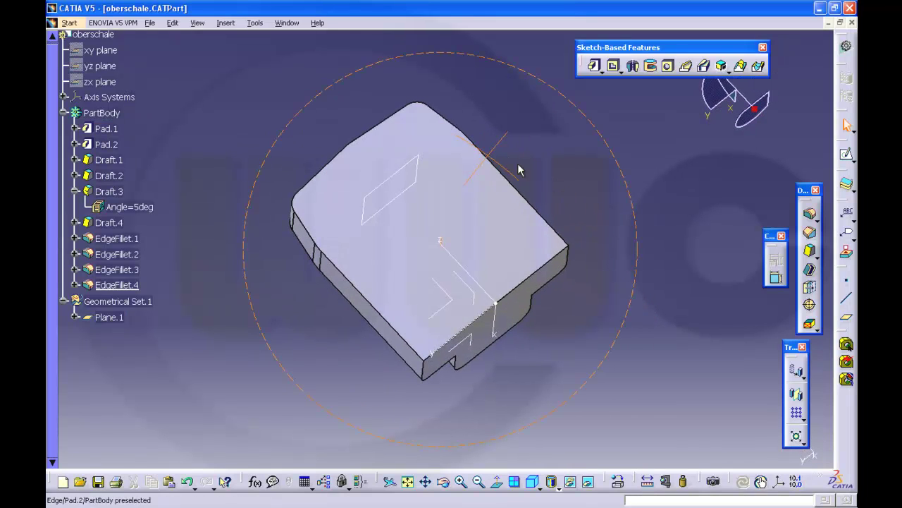
left_click(811, 272)
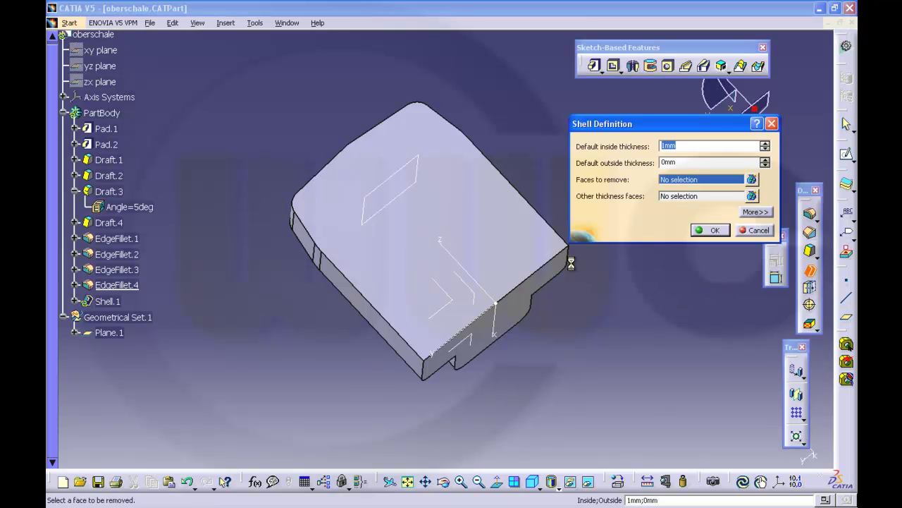
left_click(497, 229)
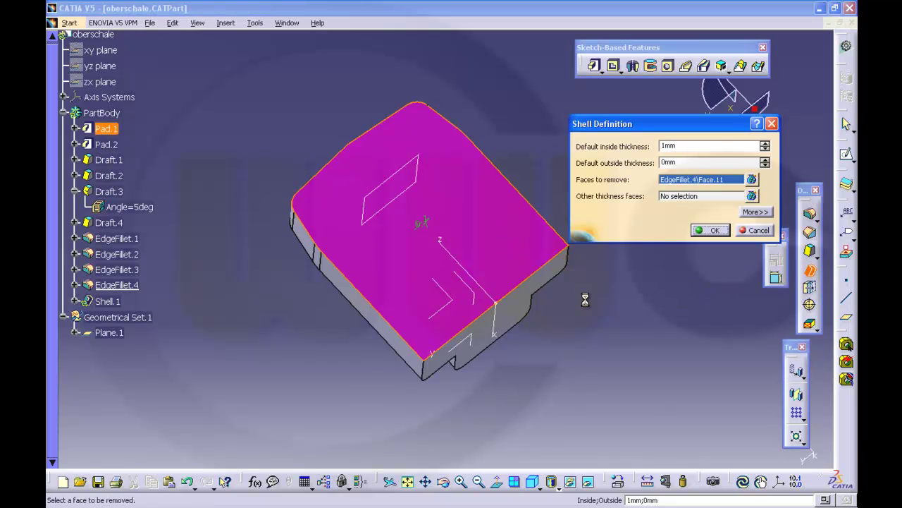
left_click(529, 307)
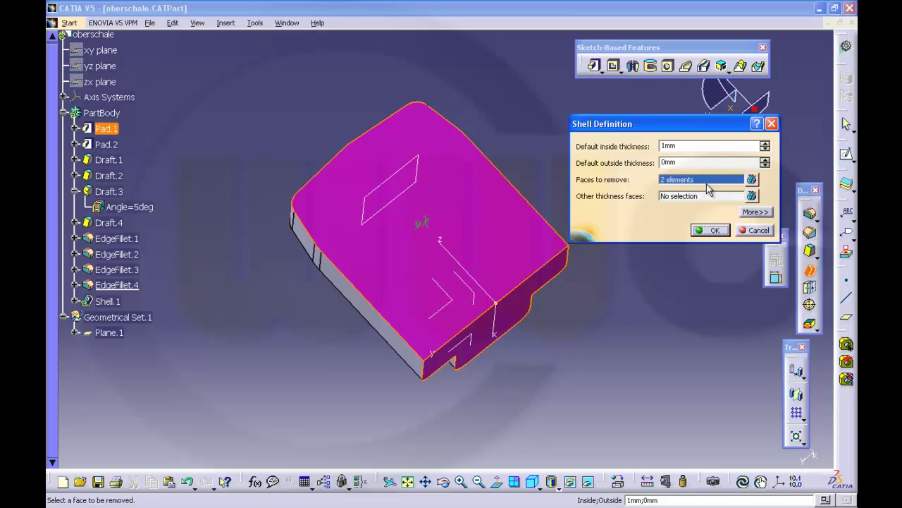
left_click(687, 145)
type("3")
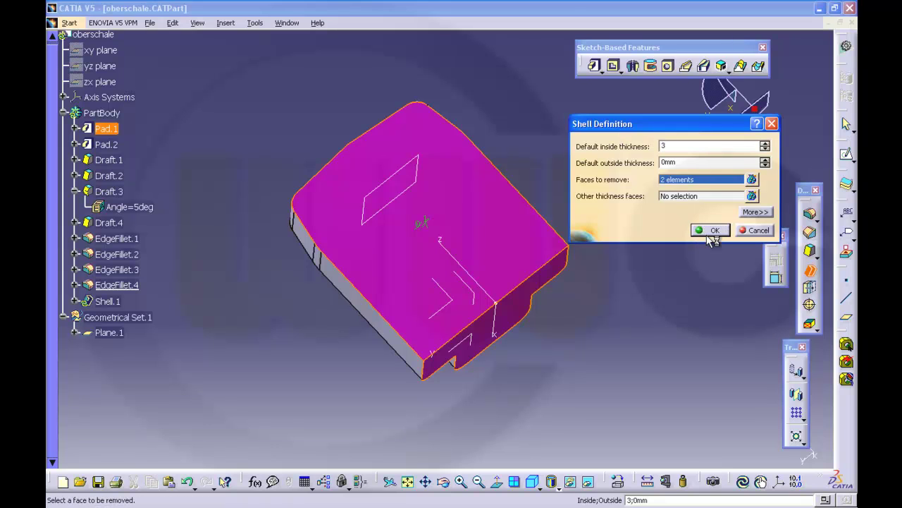
left_click(712, 231)
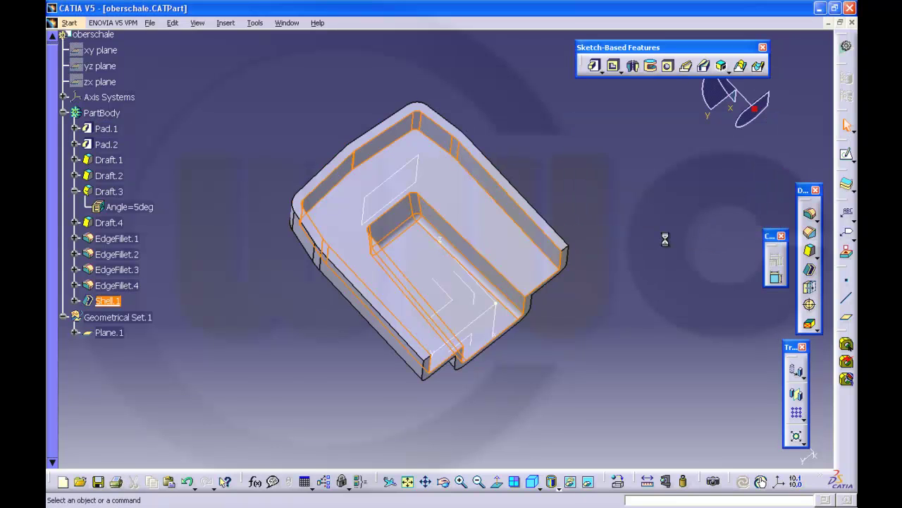
- Define EdgeFillet.4 as the in-work object so that new features are inserted before the shell
middle_click_drag(633, 243, 311, 183)
middle_click_drag(360, 145, 360, 309)
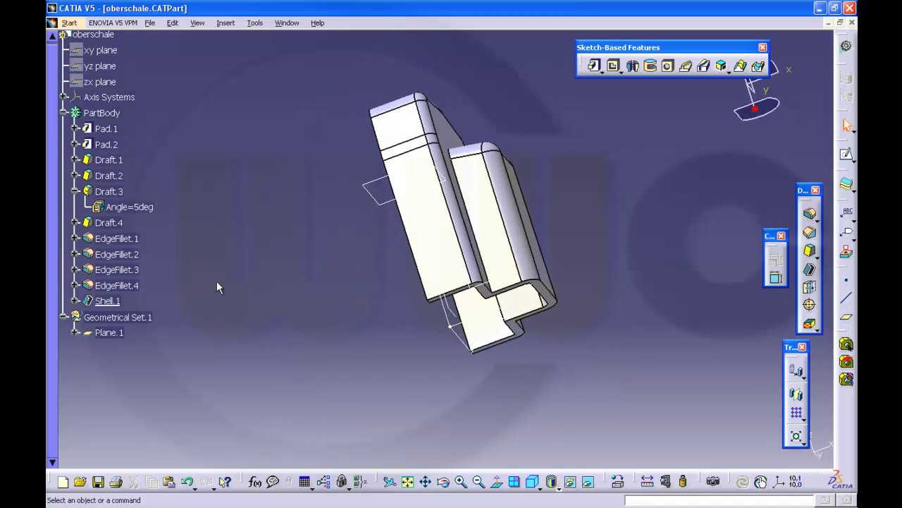
right_click(134, 286)
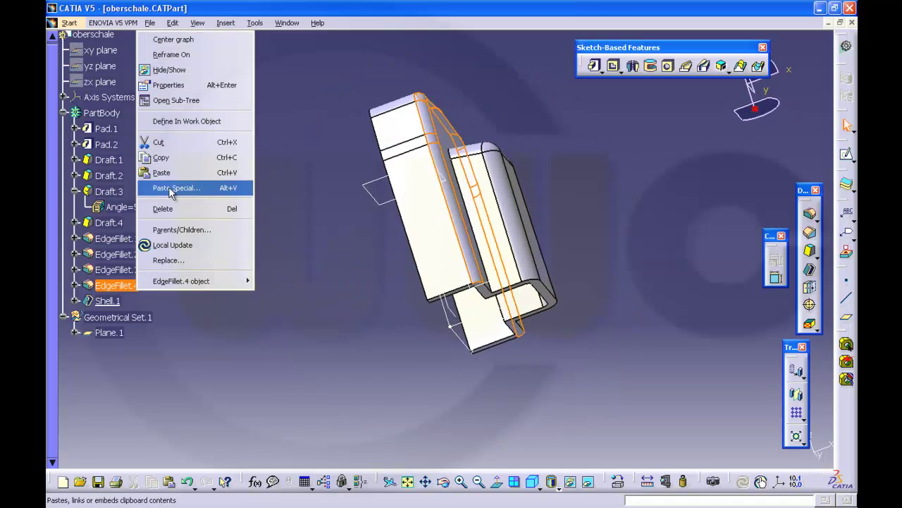
left_click(173, 121)
middle_click_drag(235, 165, 219, 250)
left_click(590, 238)
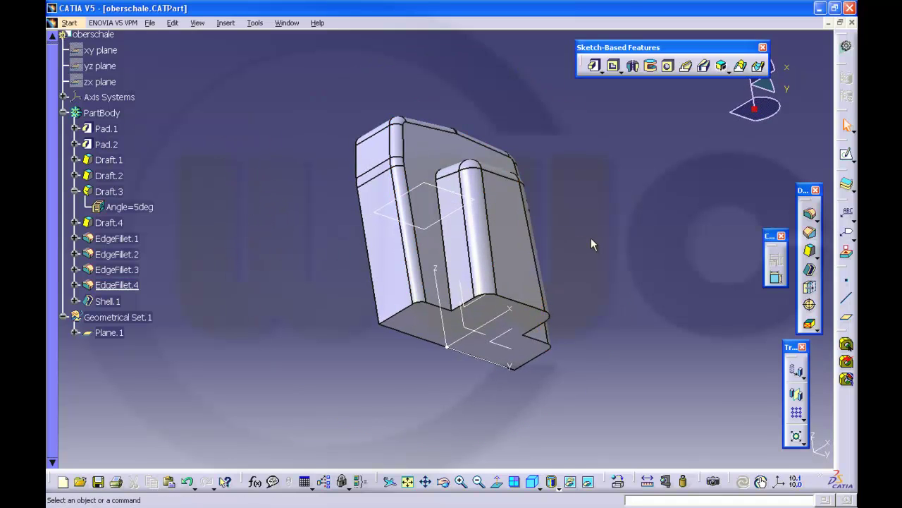
- Fillet the inner edge where the smaller block meets the larger block with a 3 mm radius
left_click(811, 216)
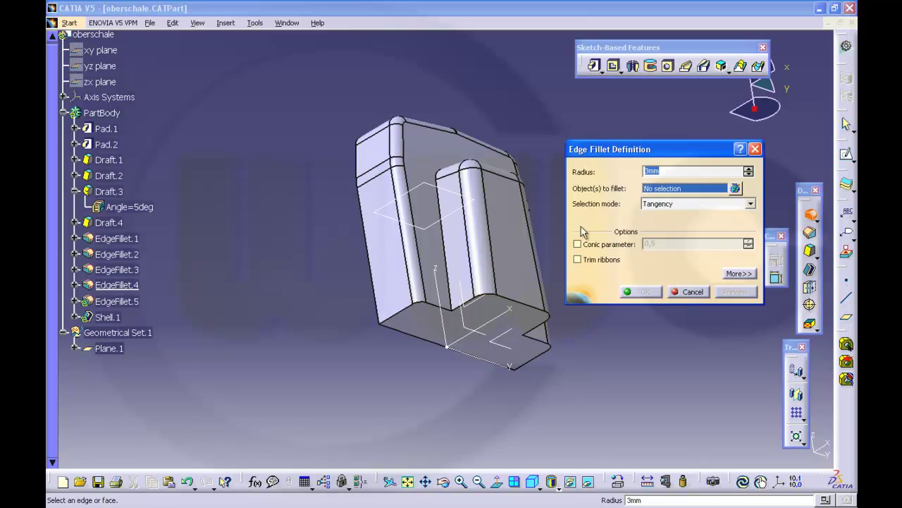
left_click(445, 247)
left_click(638, 292)
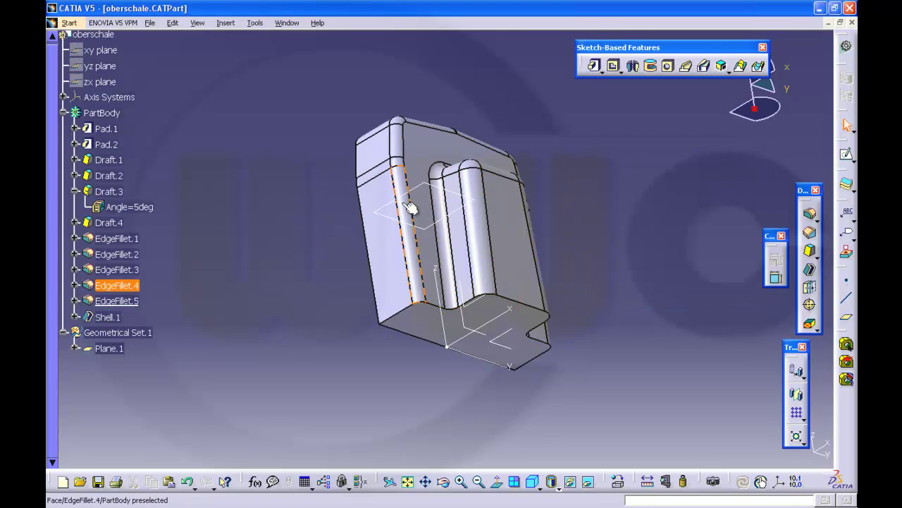
- Change the radius of EdgeFillet.4 on the larger block's rim to 5 mm
left_click(125, 284)
double_click(125, 285)
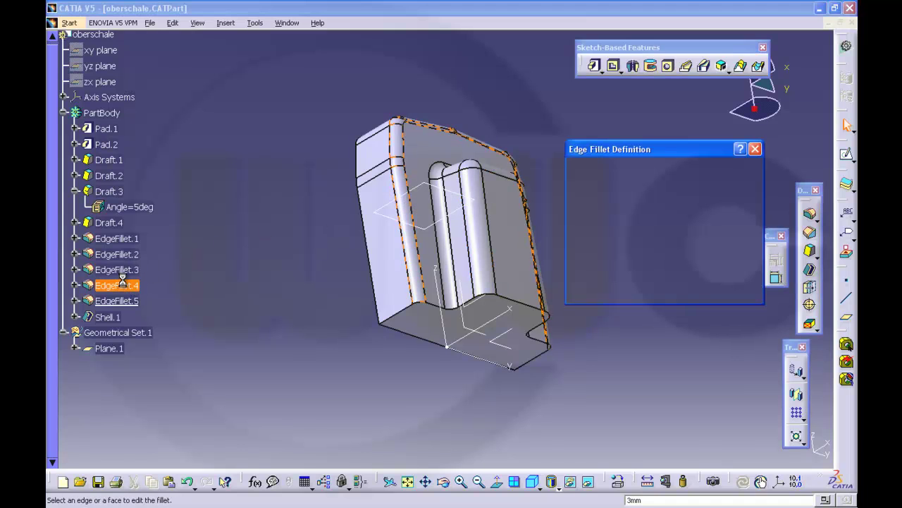
type("5")
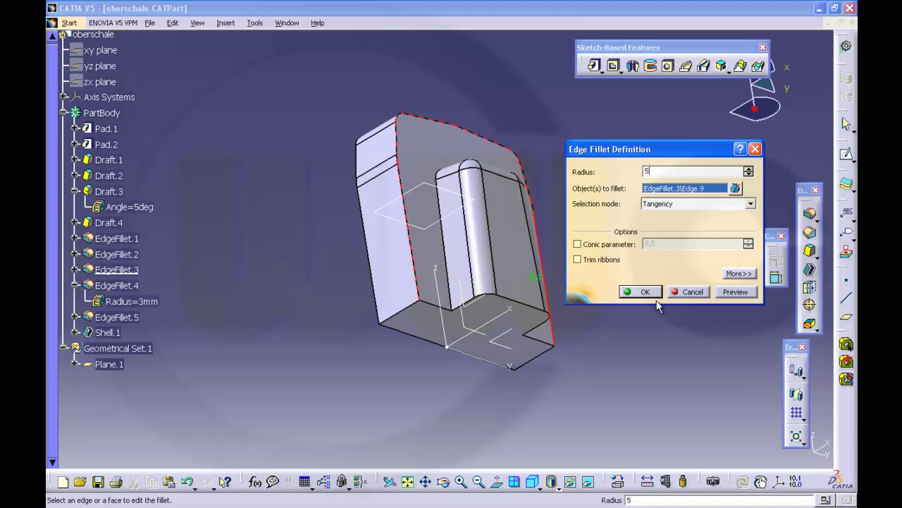
left_click(646, 292)
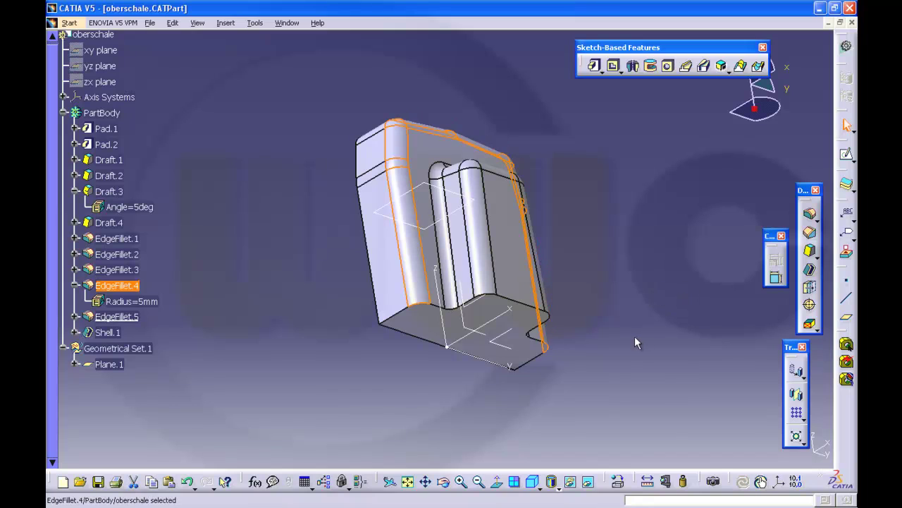
- Sketch a circle about 17 mm in diameter on the yz plane, beside the housing outline
middle_click_drag(622, 315, 567, 275)
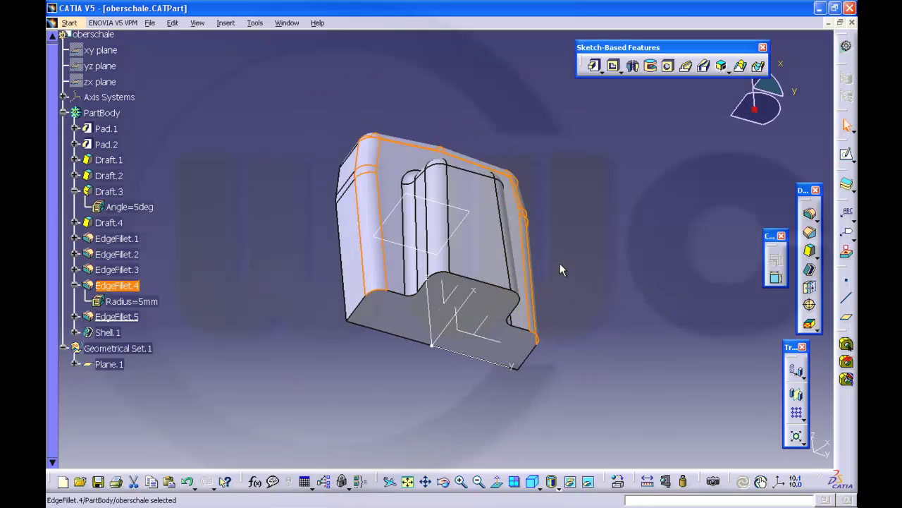
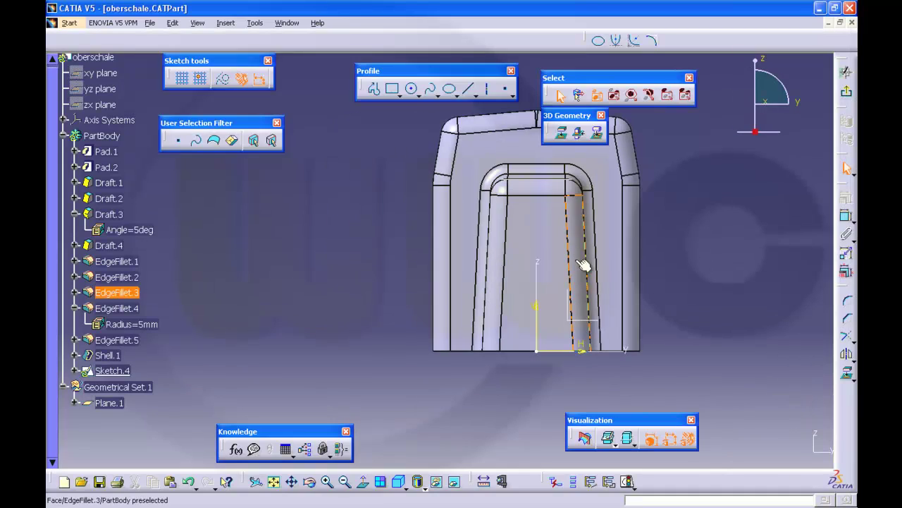
left_click_drag(609, 375, 516, 288)
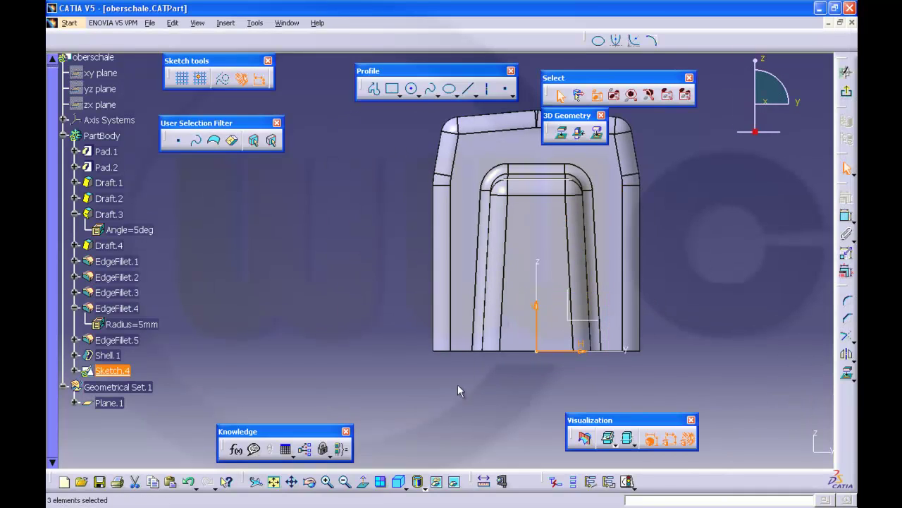
left_click(436, 485)
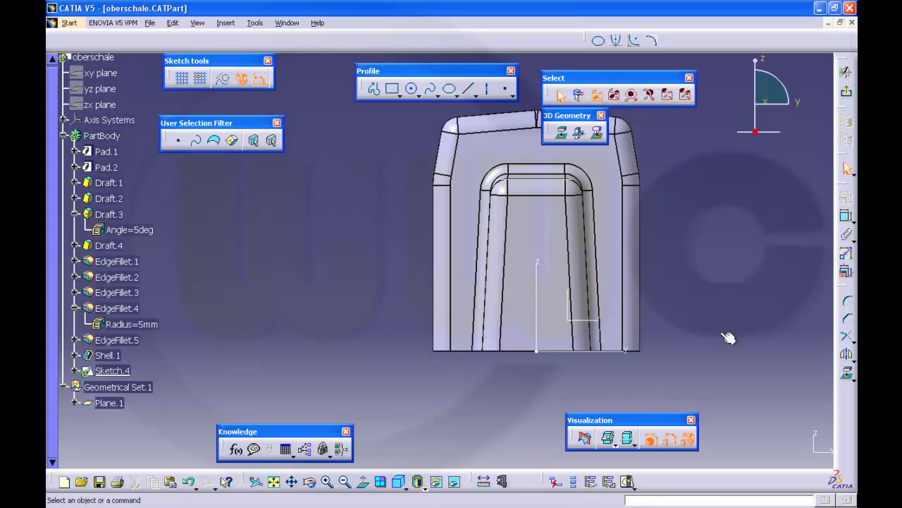
left_click(414, 88)
left_click(705, 204)
left_click(735, 195)
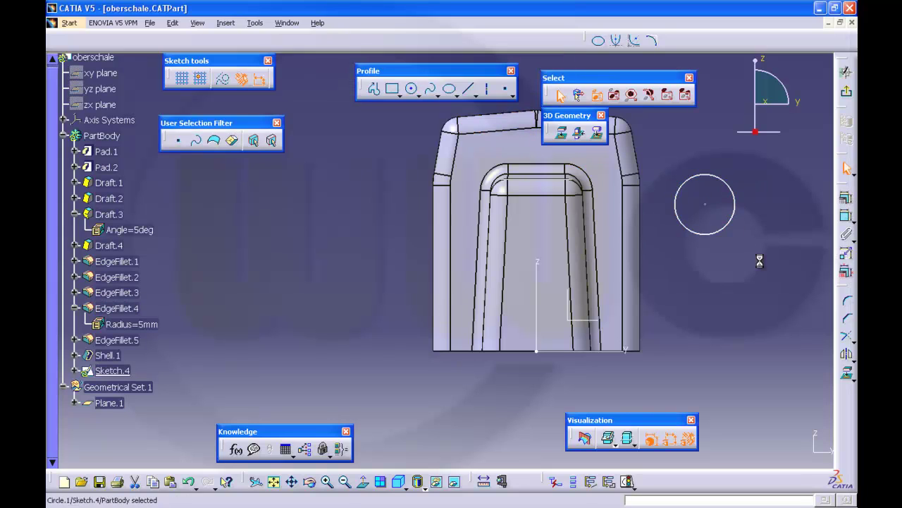
- Constrain the circle's center to be coincident with the vertical z axis
left_click(846, 216)
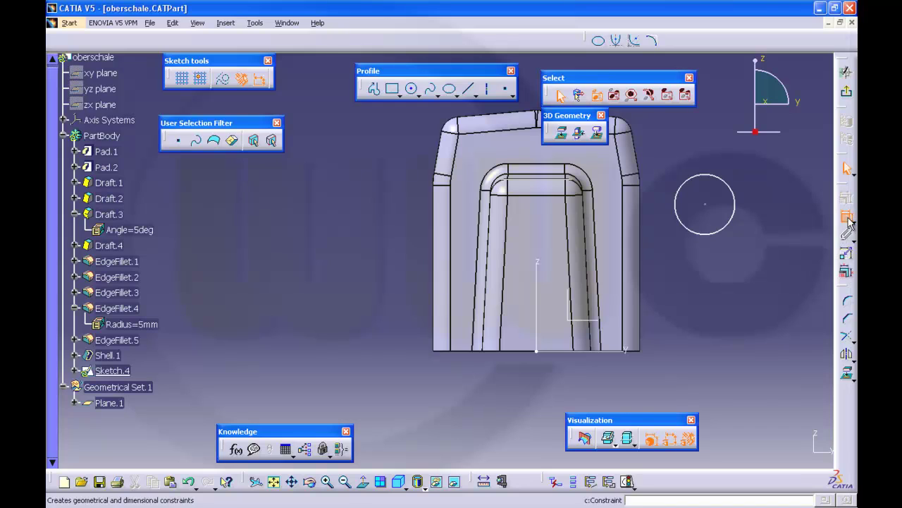
left_click(706, 206)
left_click(540, 261)
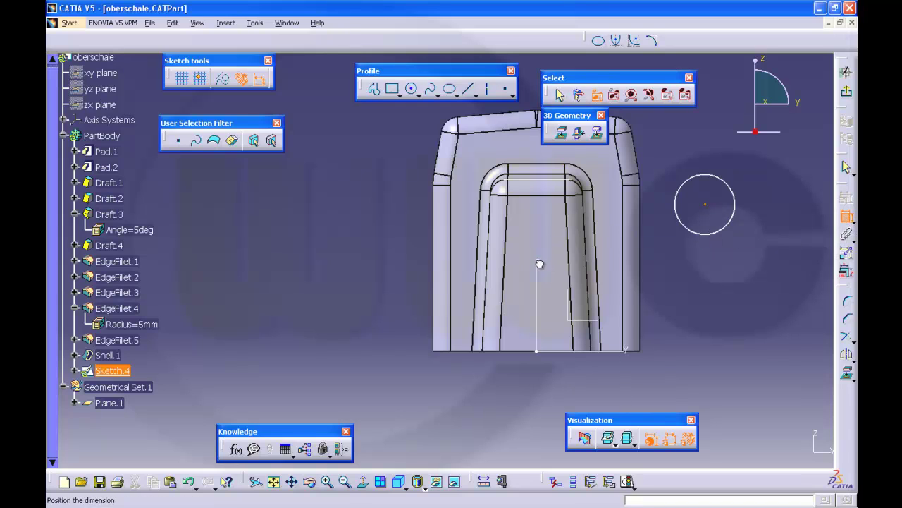
right_click(682, 299)
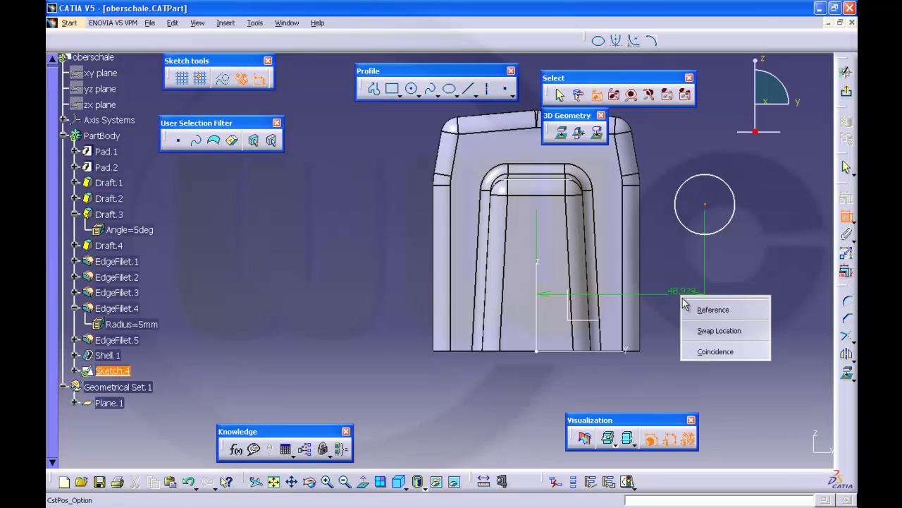
left_click(700, 351)
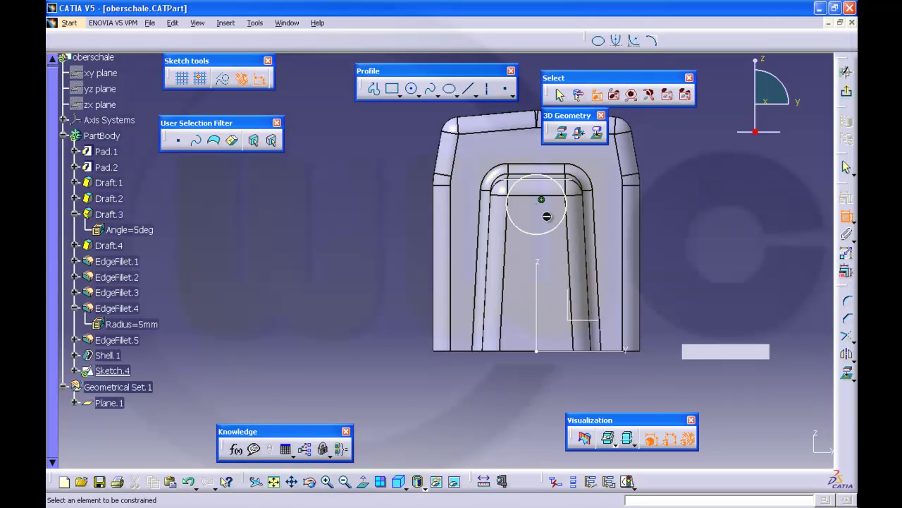
- Dimension the circle's center 40 mm above the horizontal y axis
left_click(541, 200)
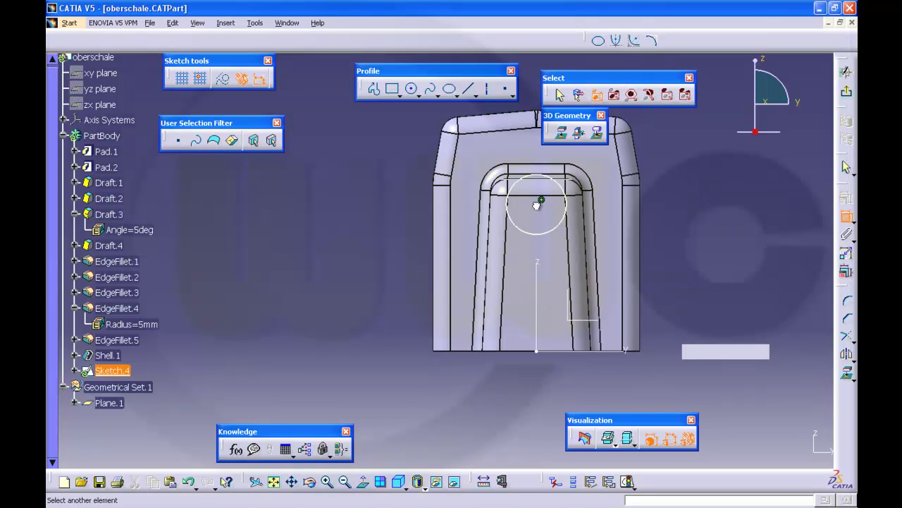
left_click(642, 350)
left_click(720, 286)
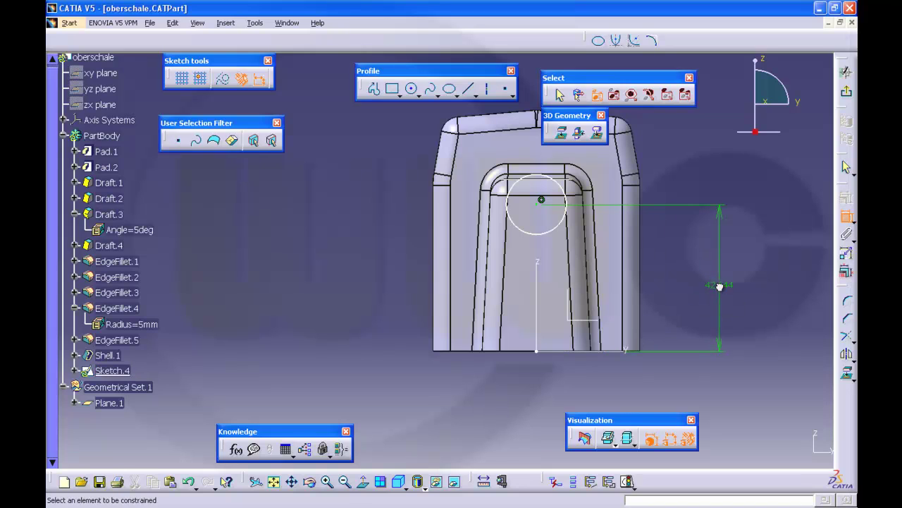
double_click(719, 285)
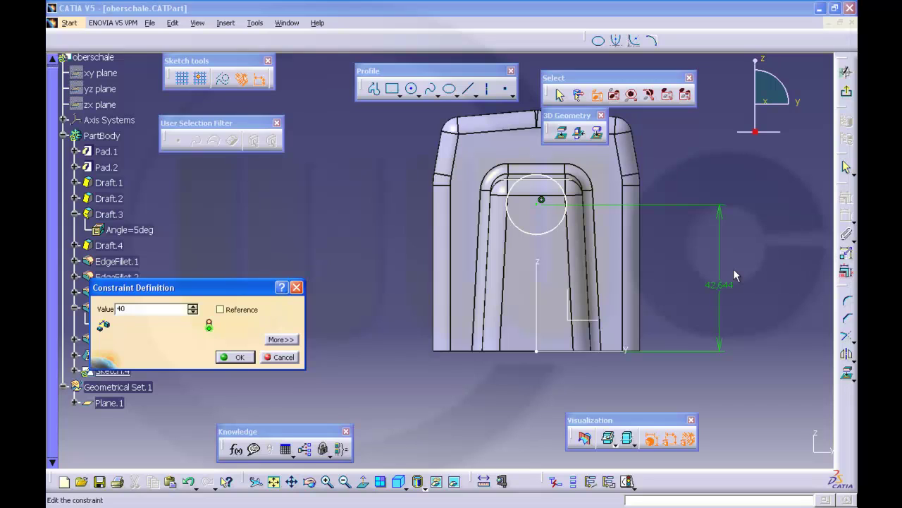
key("Return")
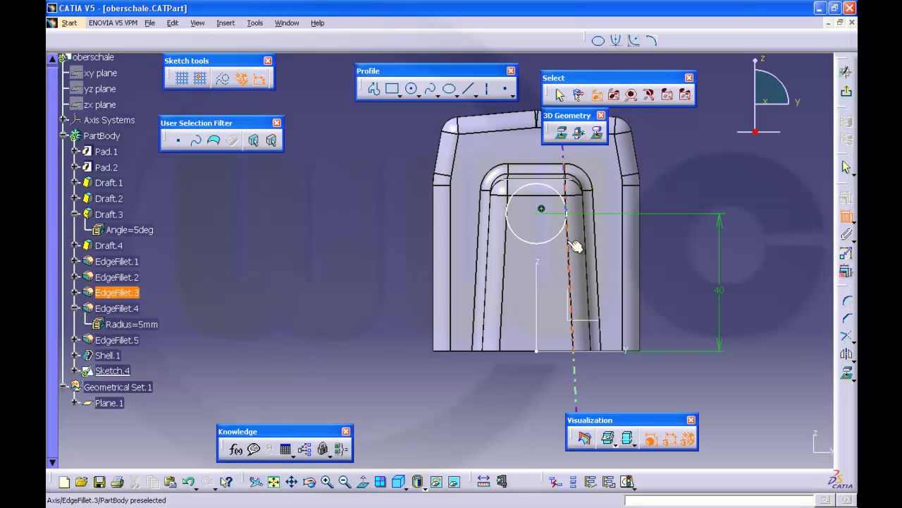
- Set the circle's diameter to 10 mm and exit the sketch
left_click(563, 227)
left_click(685, 253)
double_click(683, 248)
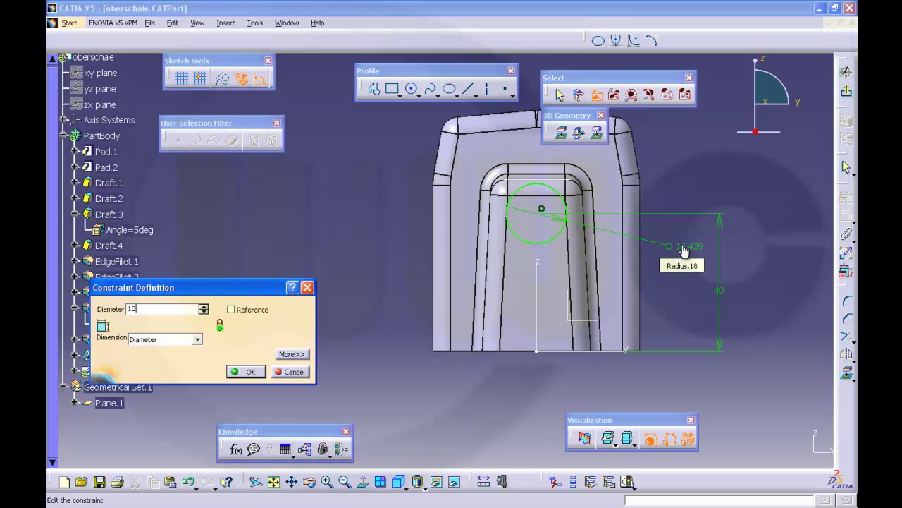
key("Return")
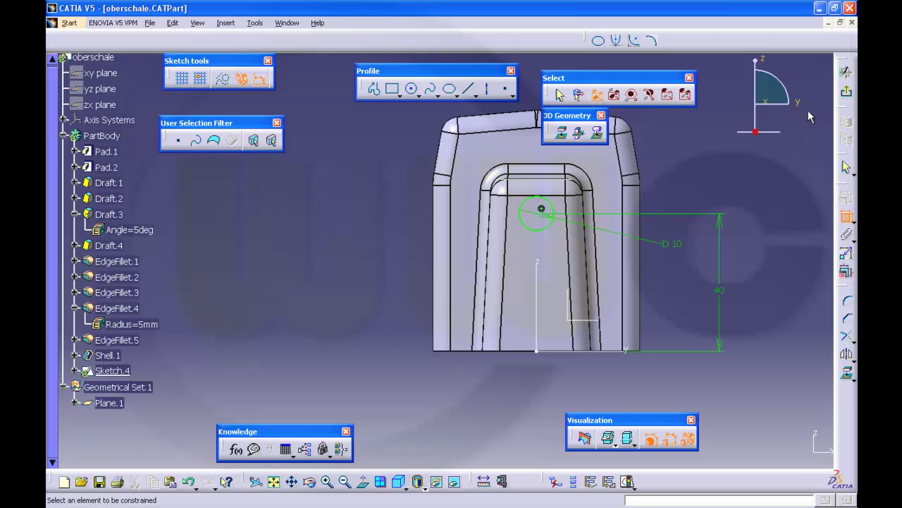
left_click(846, 72)
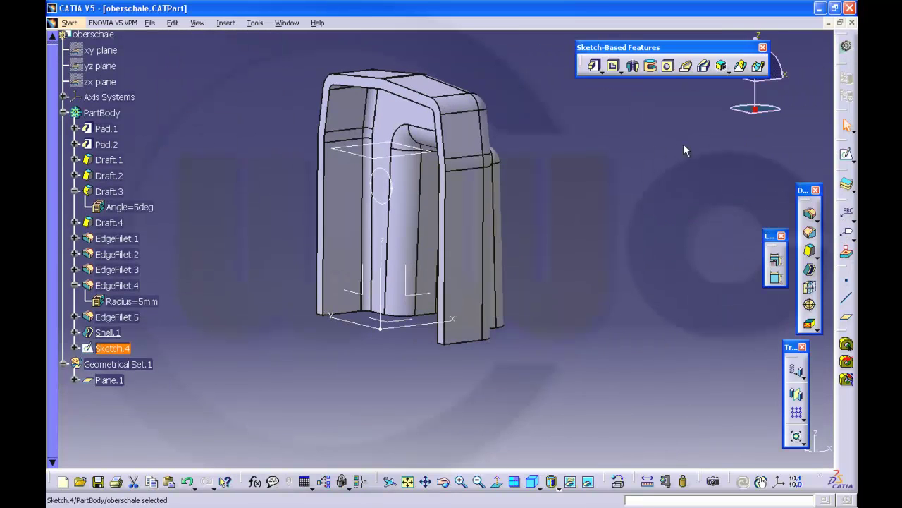
- Pad the circle sketch with the first limit Up to last and a second limit length of -15 mm
mouse_move(588, 193)
middle_mouse_down()
mouse_move(634, 199)
mouse_move(589, 203)
mouse_move(554, 246)
mouse_move(520, 202)
mouse_move(556, 162)
mouse_move(560, 189)
mouse_move(489, 219)
mouse_move(553, 197)
middle_mouse_up()
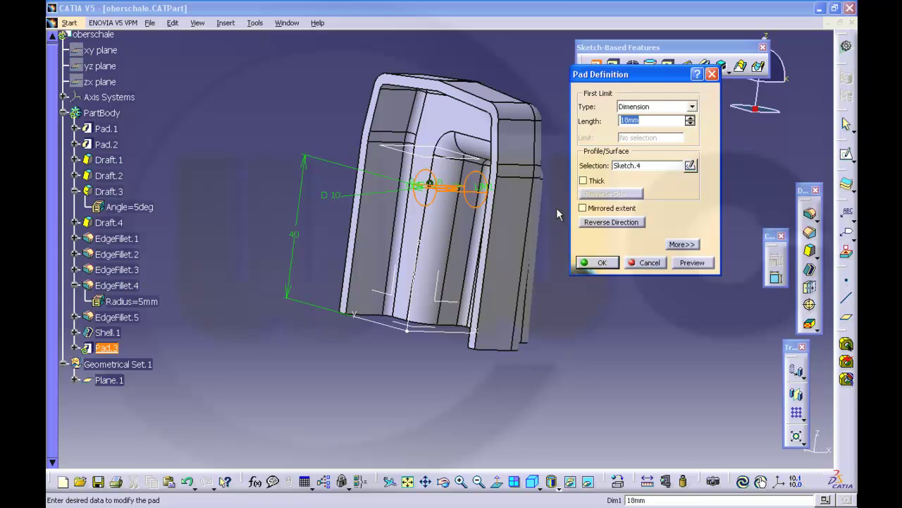
middle_click_drag(549, 249, 507, 252)
left_click(669, 107)
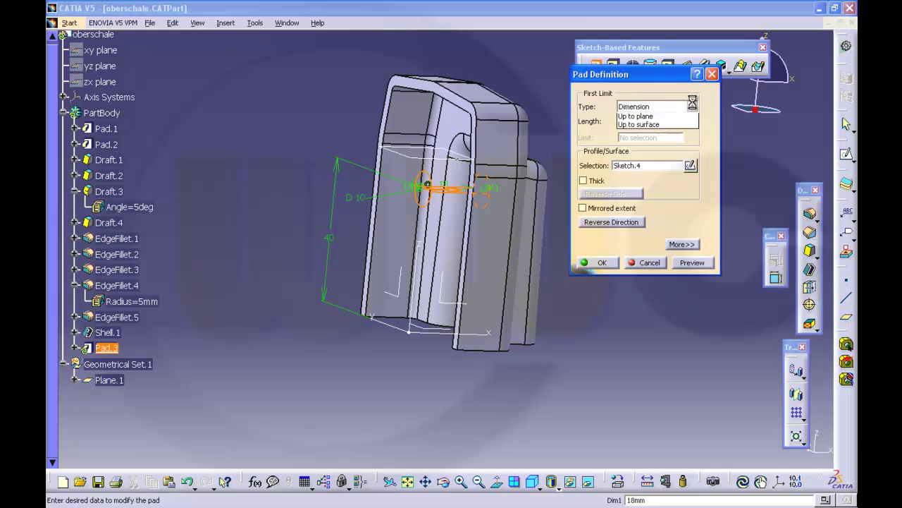
left_click(654, 134)
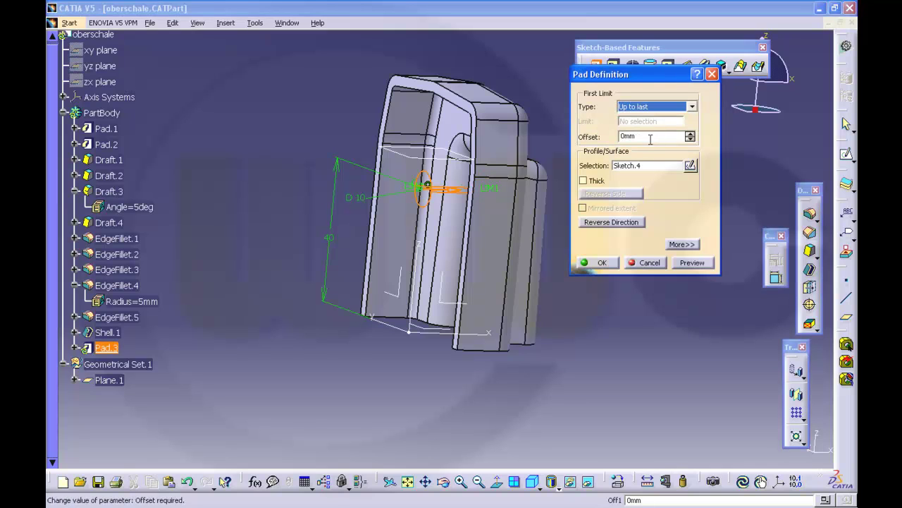
left_click(681, 244)
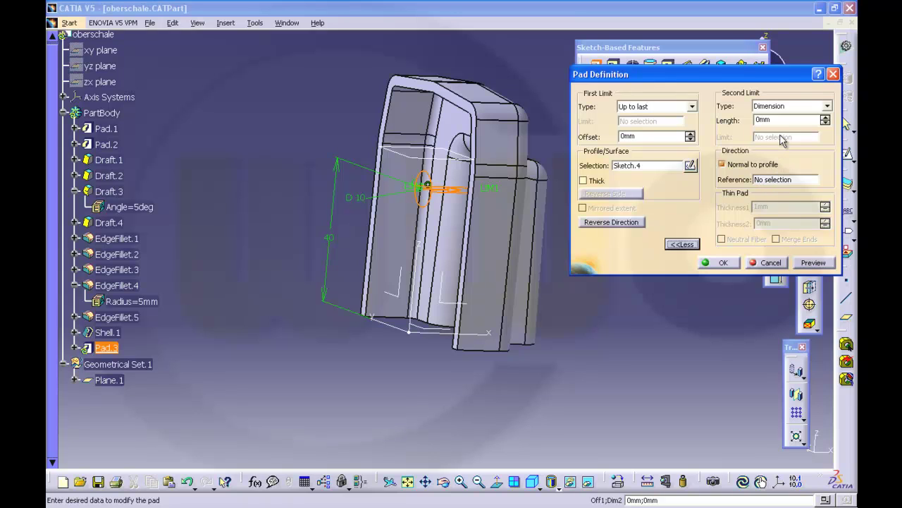
left_click_drag(781, 120, 718, 120)
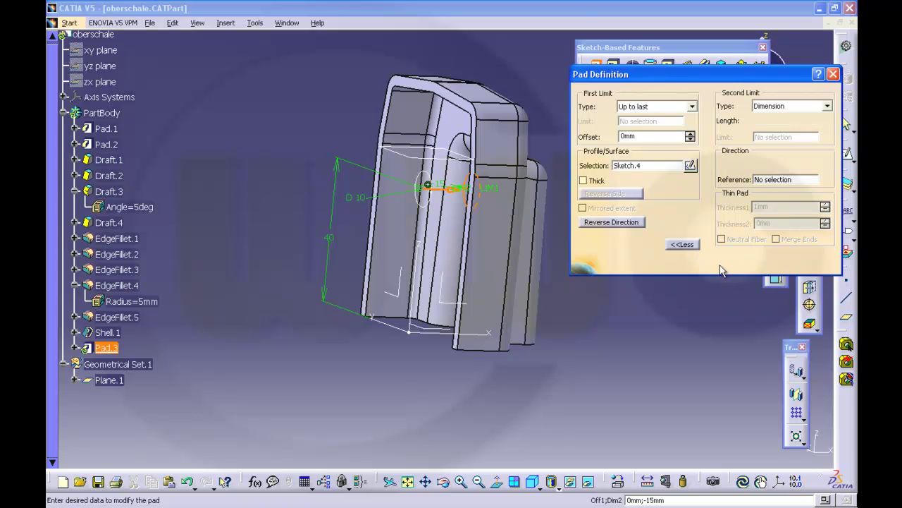
left_click(720, 263)
- Fillet the base edge of the cylindrical boss with a 2 mm radius, removing the wrongly picked face from the selection
middle_click_drag(596, 190, 675, 196)
mouse_move(560, 236)
middle_mouse_down()
mouse_move(560, 247)
mouse_move(559, 228)
mouse_move(564, 237)
middle_mouse_up()
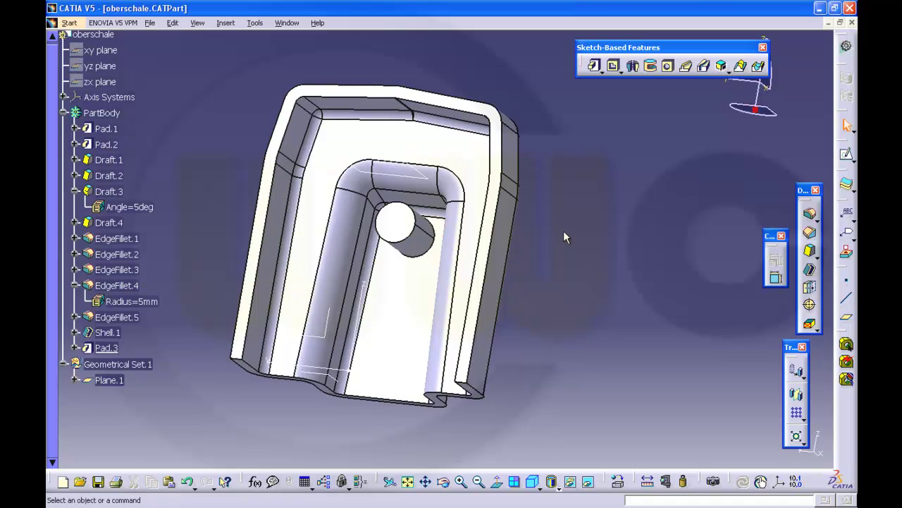
left_click(809, 212)
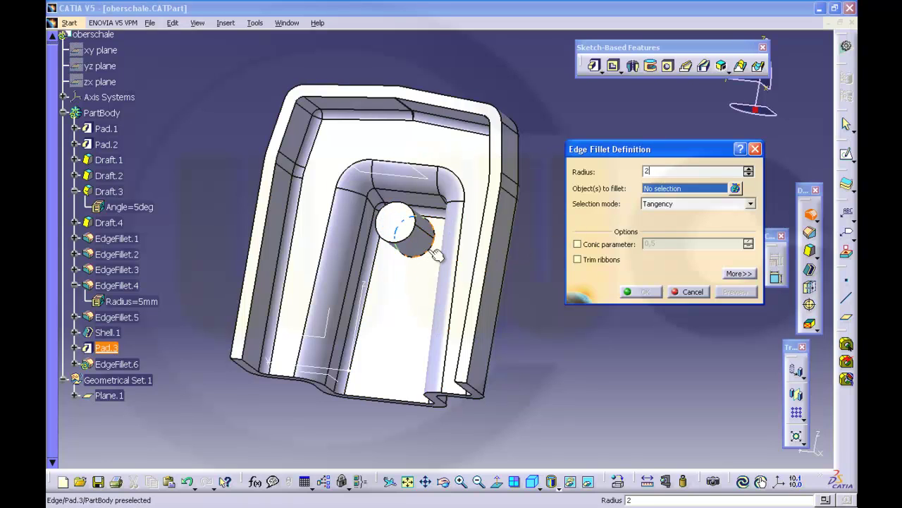
left_click(423, 255)
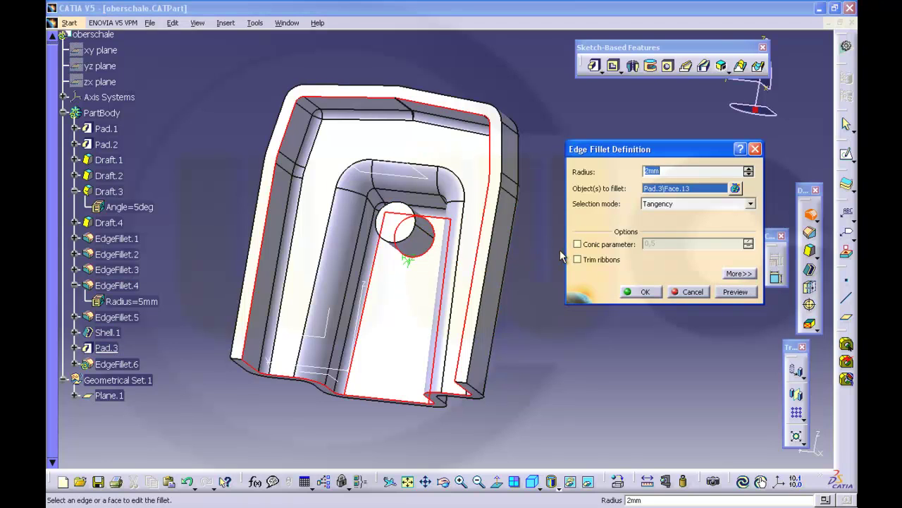
left_click(734, 189)
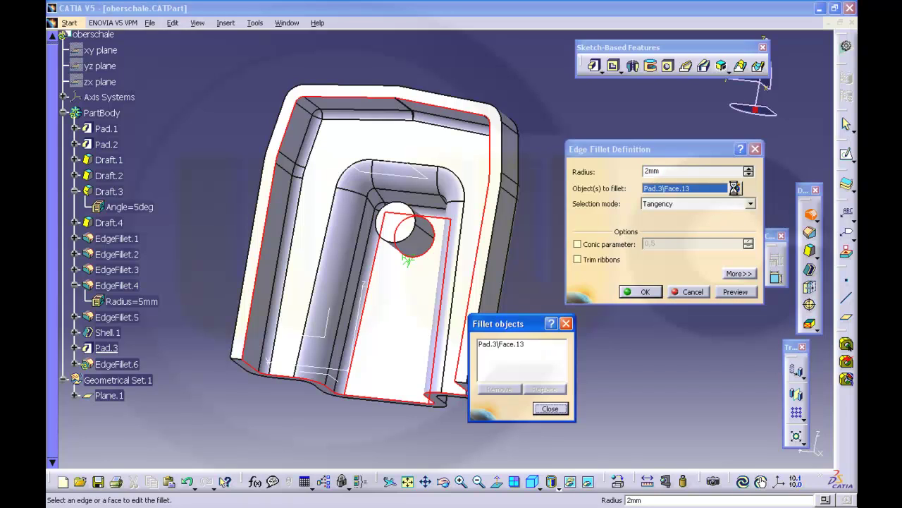
left_click(508, 345)
left_click(502, 390)
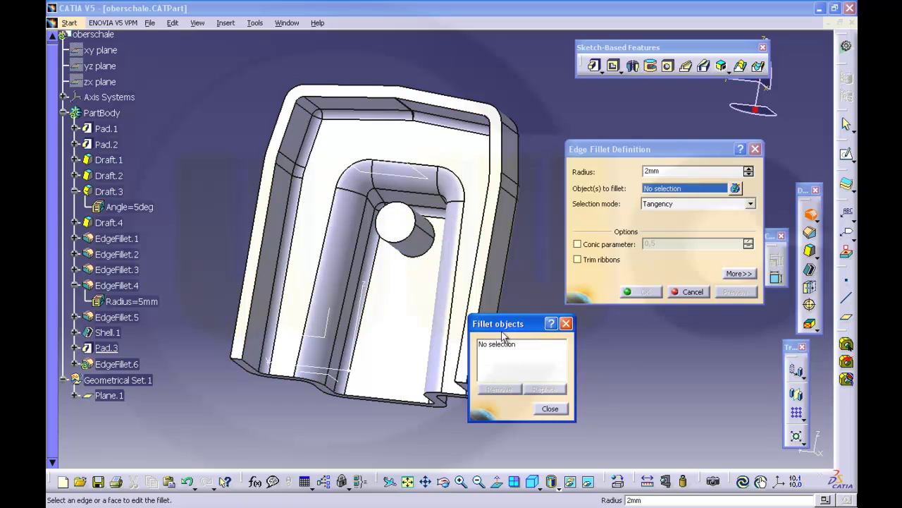
scroll(453, 246, "up", 5)
scroll(453, 246, "up", 1)
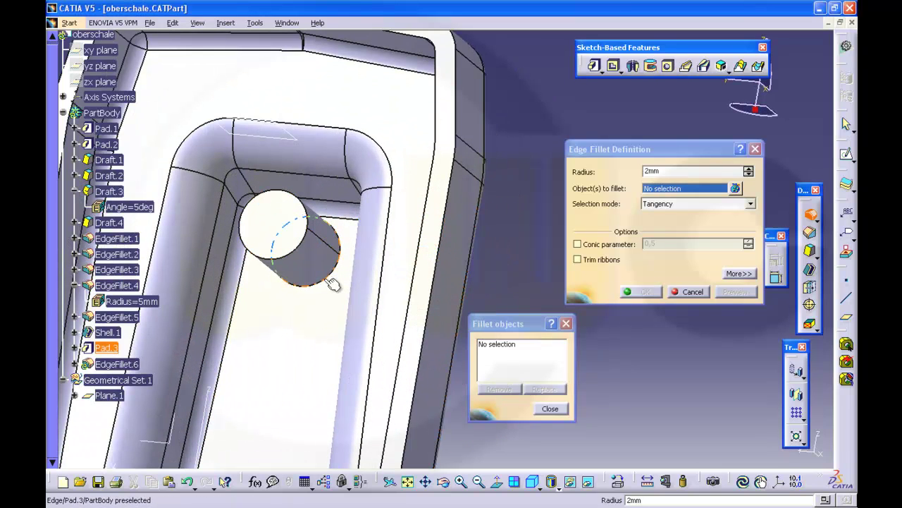
left_click(332, 284)
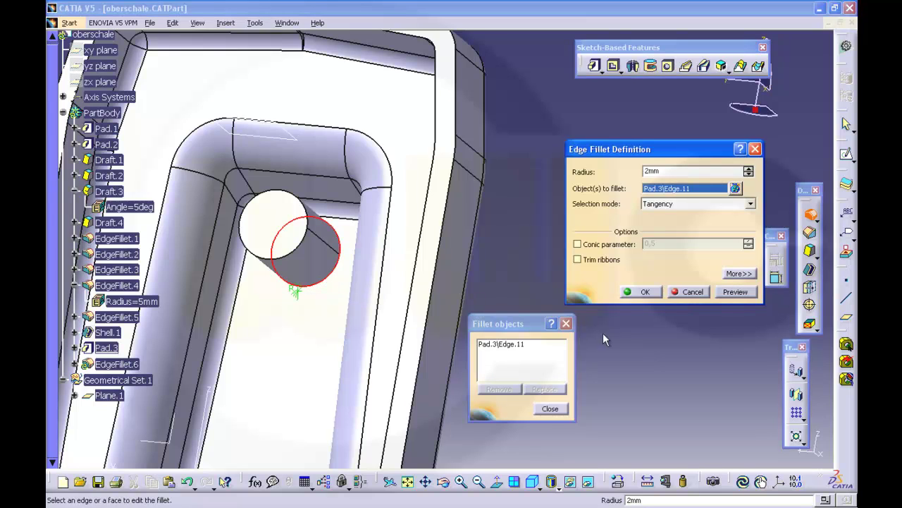
left_click(638, 291)
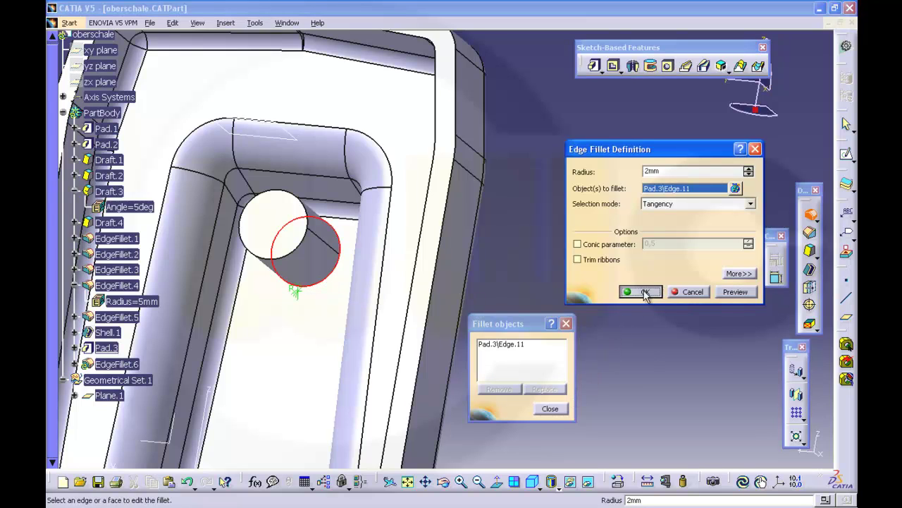
middle_click_drag(597, 281, 665, 280)
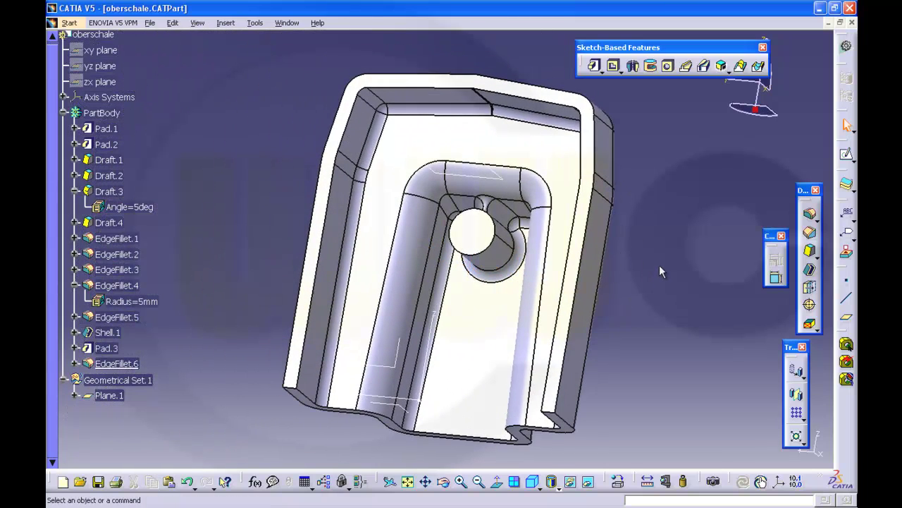
middle_click_drag(294, 161, 530, 141)
mouse_move(640, 228)
middle_mouse_down()
mouse_move(630, 258)
mouse_move(635, 205)
mouse_move(631, 225)
middle_mouse_up()
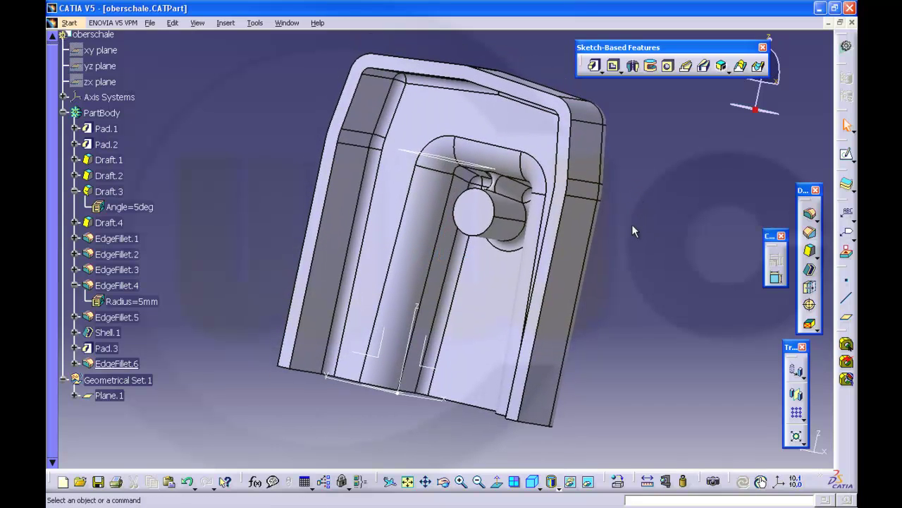